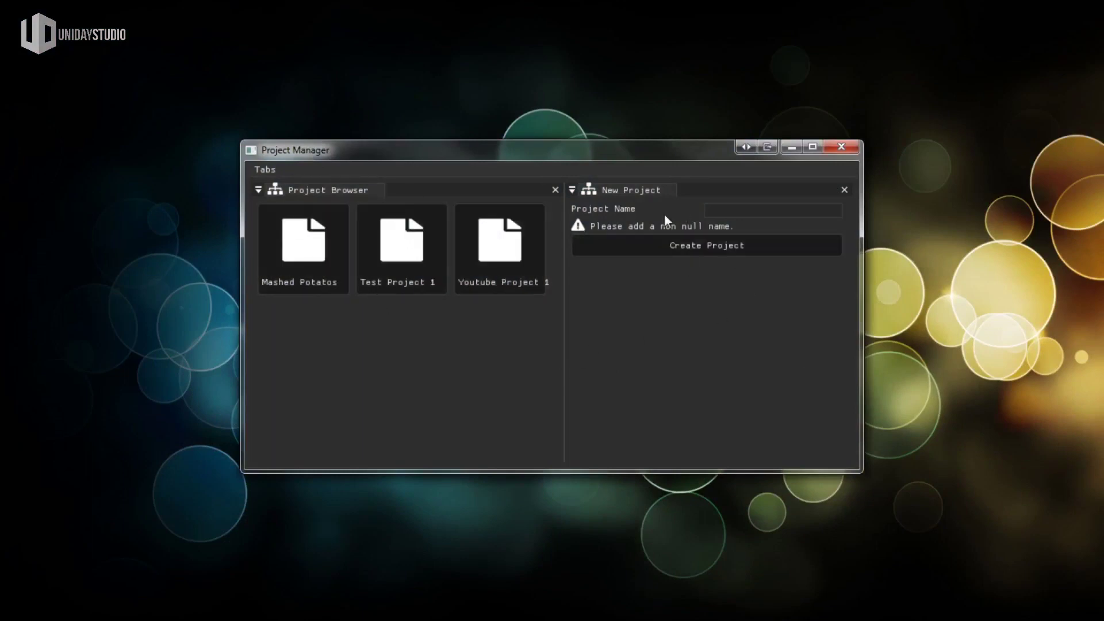
Step: Create a project named YT Tutorial Proj and add a new scene to it
{"action": "left_click", "coordinate": [765, 216]}
{"action": "type", "text": "YT Tutorial Proj"}
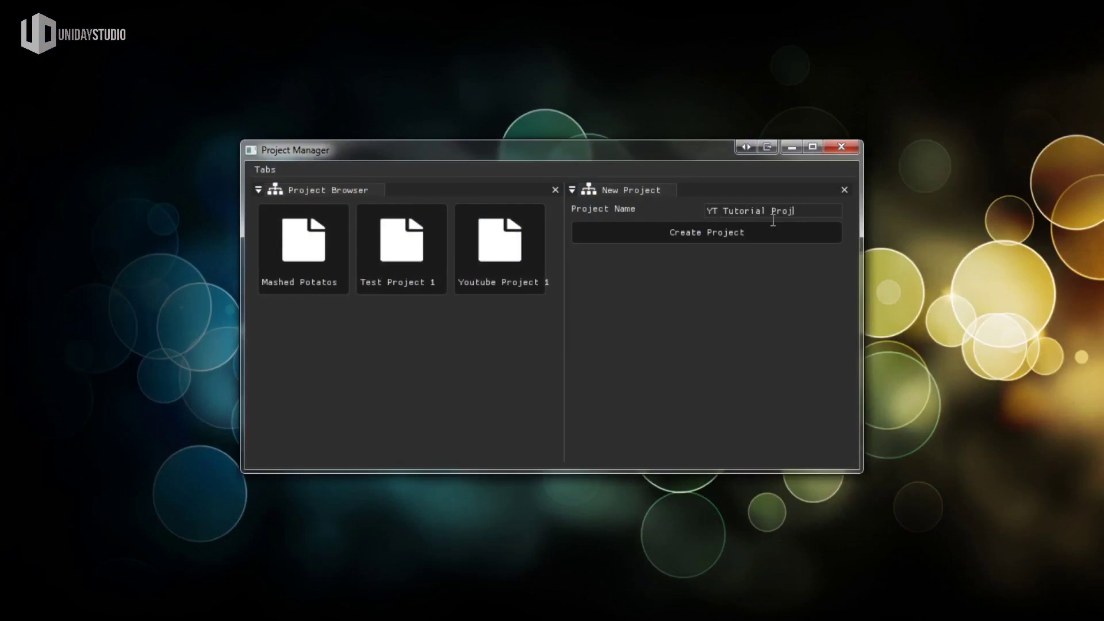
{"action": "left_click", "coordinate": [755, 239]}
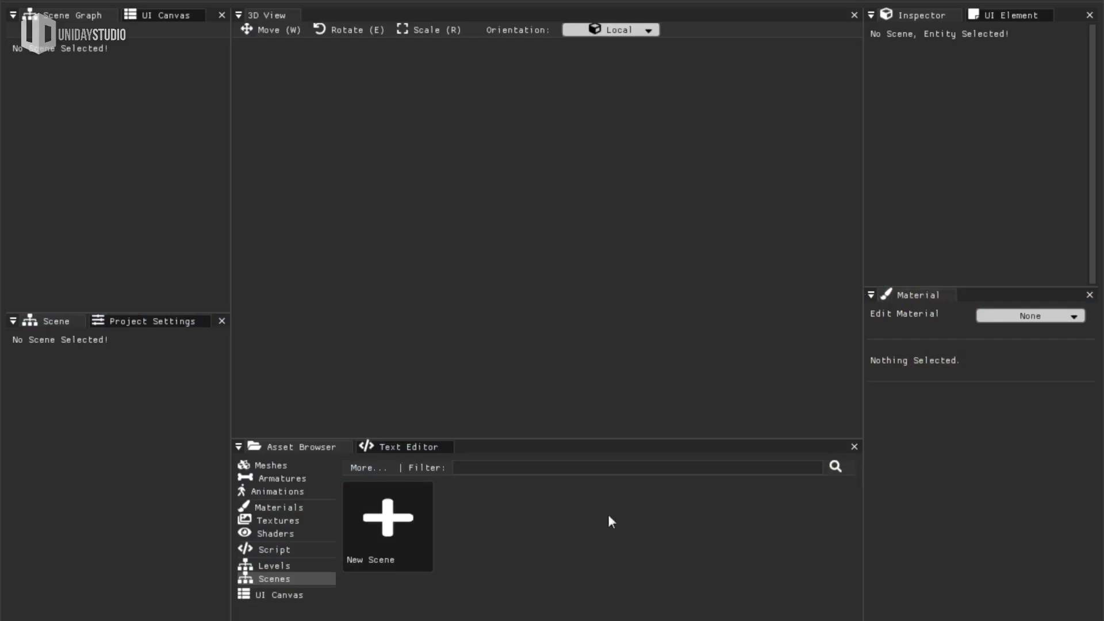
{"action": "left_click", "coordinate": [409, 522]}
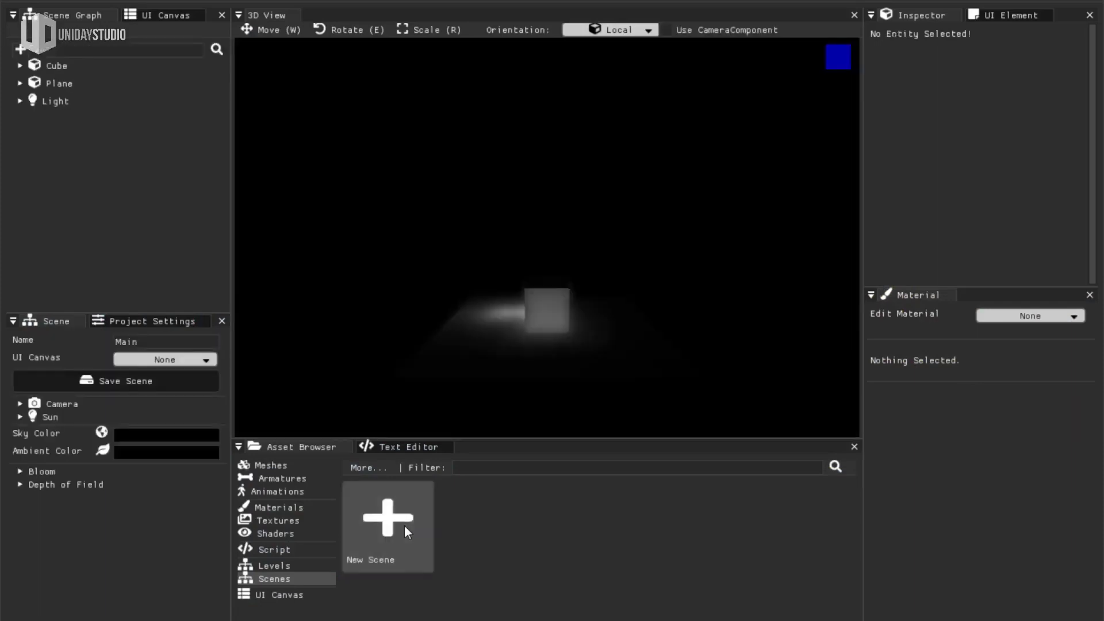
Step: Set the scene's sky color to a very pale cyan and its ambient color to light blue
{"action": "right_click_drag", "start_coordinate": [471, 261], "coordinate": [557, 240]}
{"action": "mouse_move", "coordinate": [558, 240]}
{"action": "middle_mouse_down"}
{"action": "mouse_move", "coordinate": [532, 241]}
{"action": "mouse_move", "coordinate": [547, 240]}
{"action": "middle_mouse_up"}
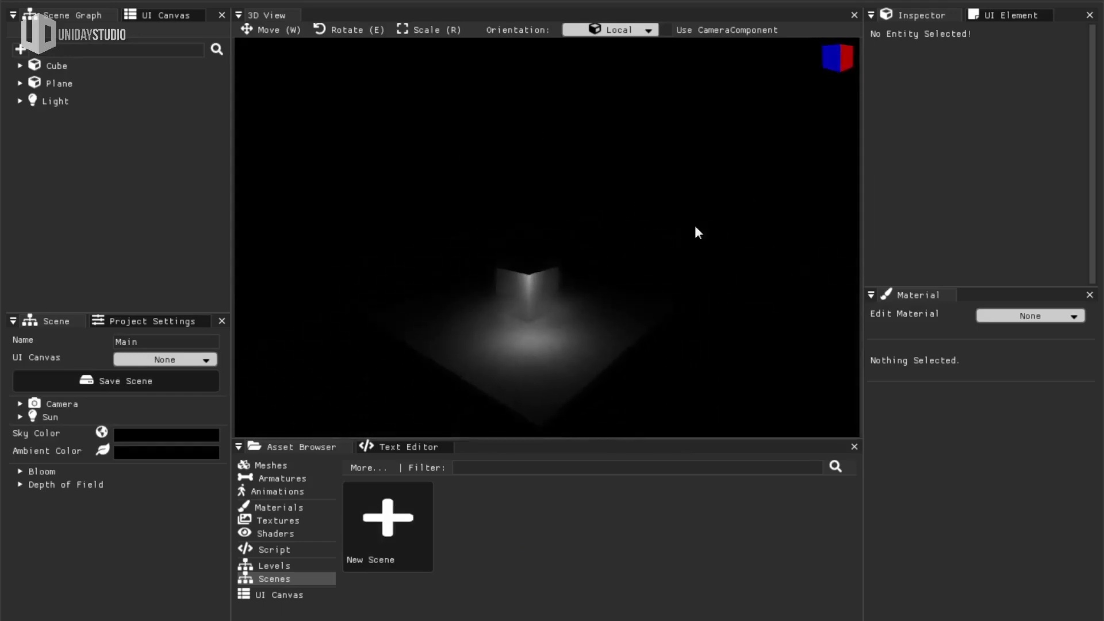
{"action": "left_click", "coordinate": [137, 435]}
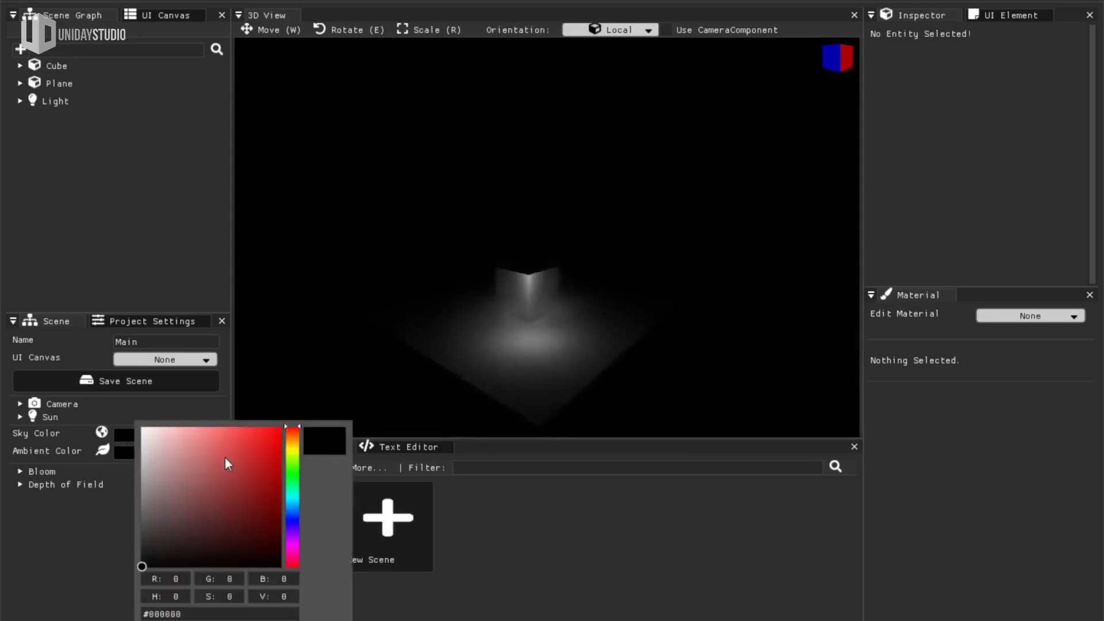
{"action": "left_click_drag", "start_coordinate": [295, 469], "coordinate": [177, 434]}
{"action": "left_click", "coordinate": [130, 440]}
{"action": "left_click", "coordinate": [144, 454]}
{"action": "left_click", "coordinate": [301, 503]}
{"action": "left_click", "coordinate": [88, 543]}
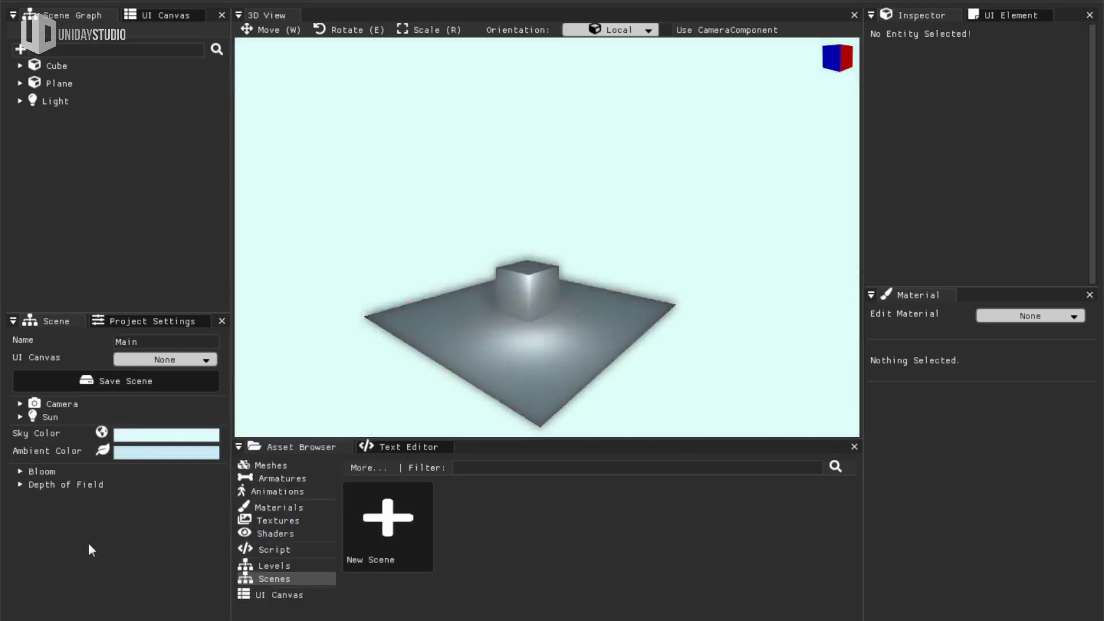
Step: Set the sun's time to about 15.19 hours and its angle to about 101.25
{"action": "left_click", "coordinate": [64, 416]}
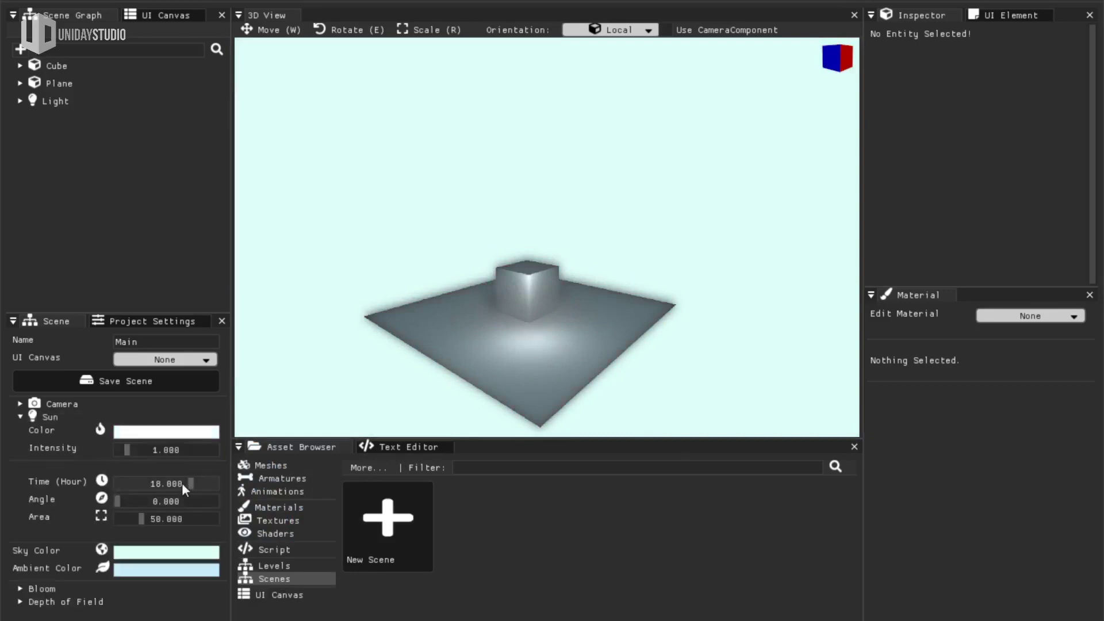
{"action": "mouse_move", "coordinate": [181, 482]}
{"action": "left_mouse_down"}
{"action": "mouse_move", "coordinate": [168, 482]}
{"action": "mouse_move", "coordinate": [179, 482]}
{"action": "left_mouse_up"}
{"action": "left_click_drag", "start_coordinate": [120, 502], "coordinate": [144, 502]}
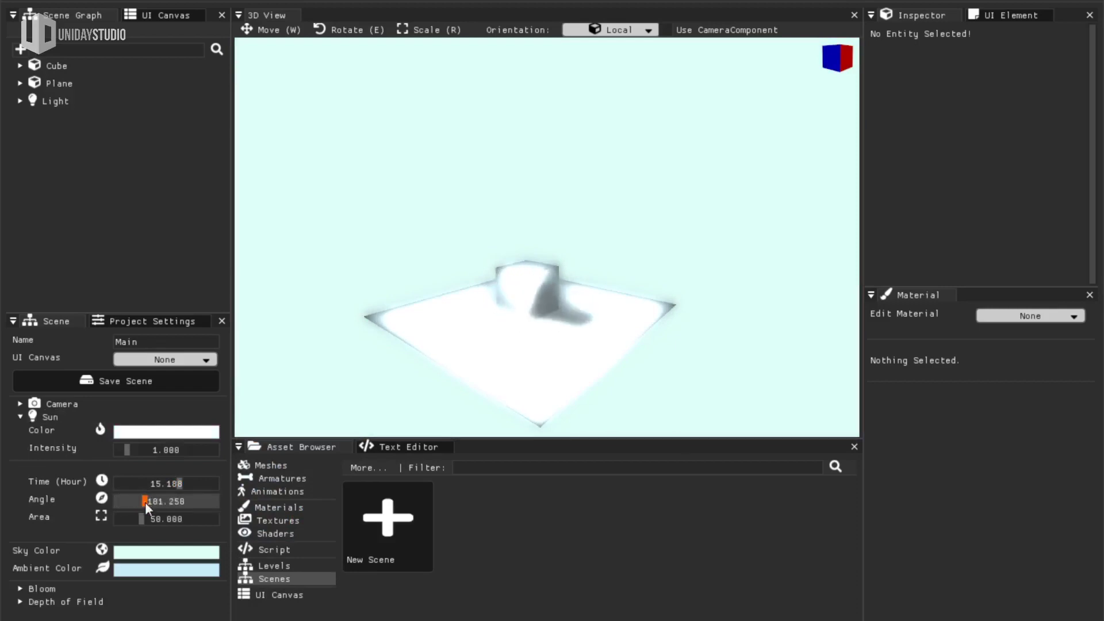
Step: Change the sun's color to orange and raise its intensity to about 4.14
{"action": "left_click", "coordinate": [145, 437]}
{"action": "left_click", "coordinate": [129, 436]}
{"action": "left_click", "coordinate": [128, 436]}
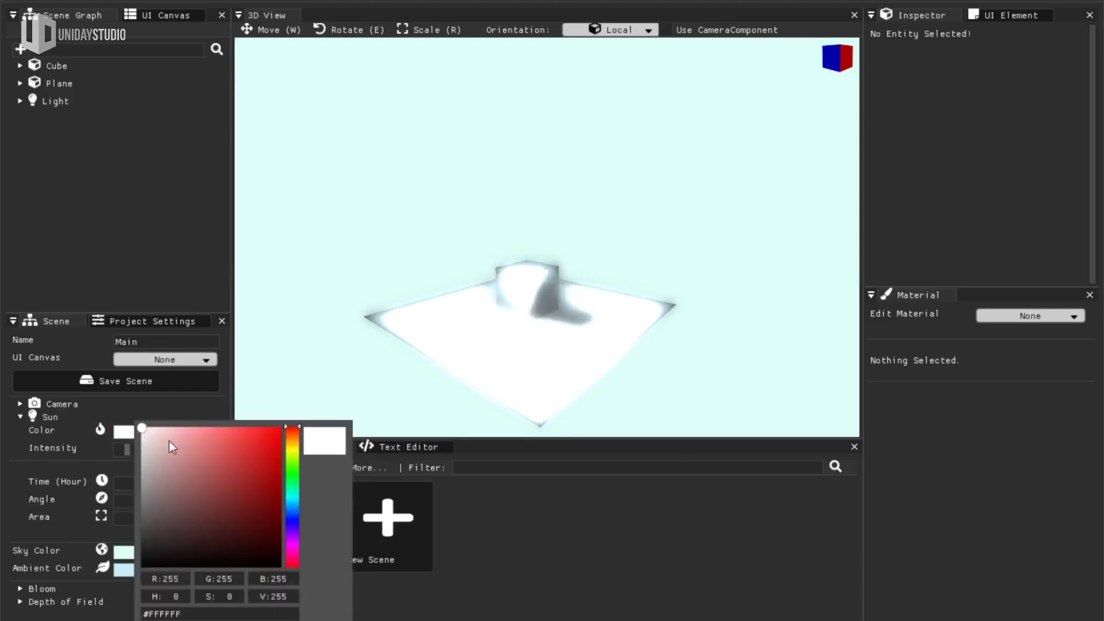
{"action": "left_click", "coordinate": [293, 441]}
{"action": "left_click", "coordinate": [247, 428]}
{"action": "left_click", "coordinate": [126, 449]}
{"action": "left_click_drag", "start_coordinate": [127, 449], "coordinate": [158, 449]}
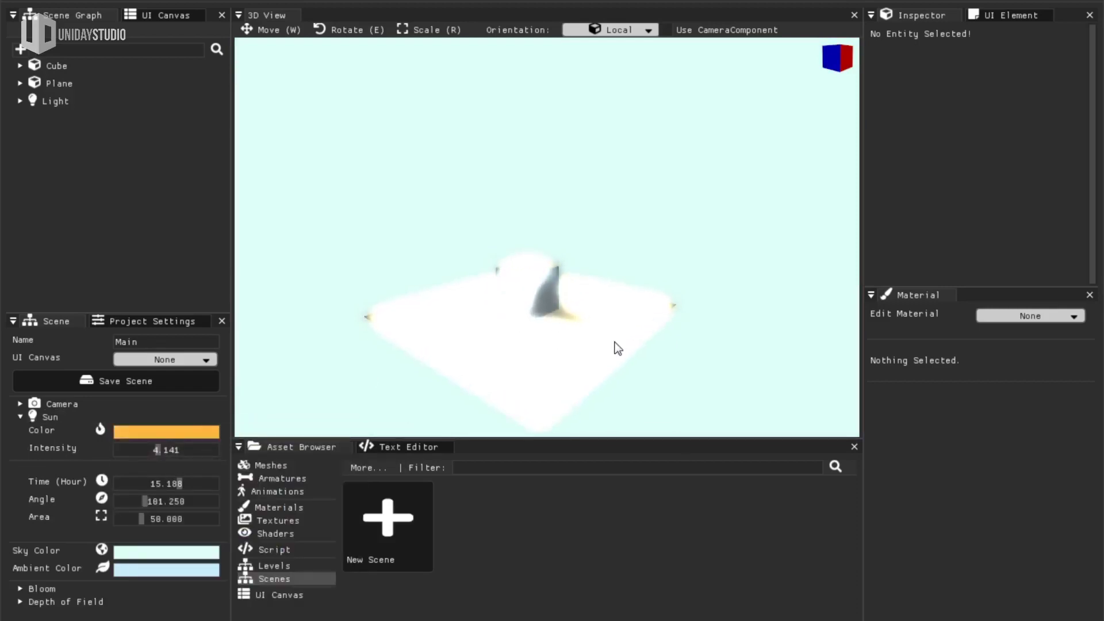
Step: Load the default material from the ground plane's mesh component for editing
{"action": "right_click_drag", "start_coordinate": [620, 309], "coordinate": [547, 240]}
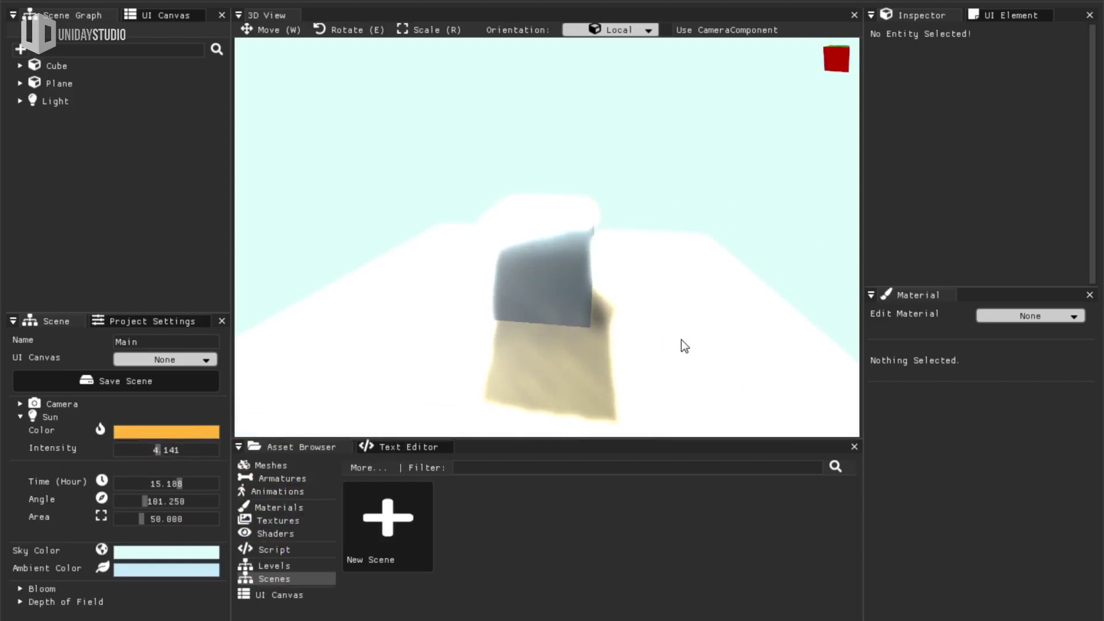
{"action": "left_click", "coordinate": [650, 286]}
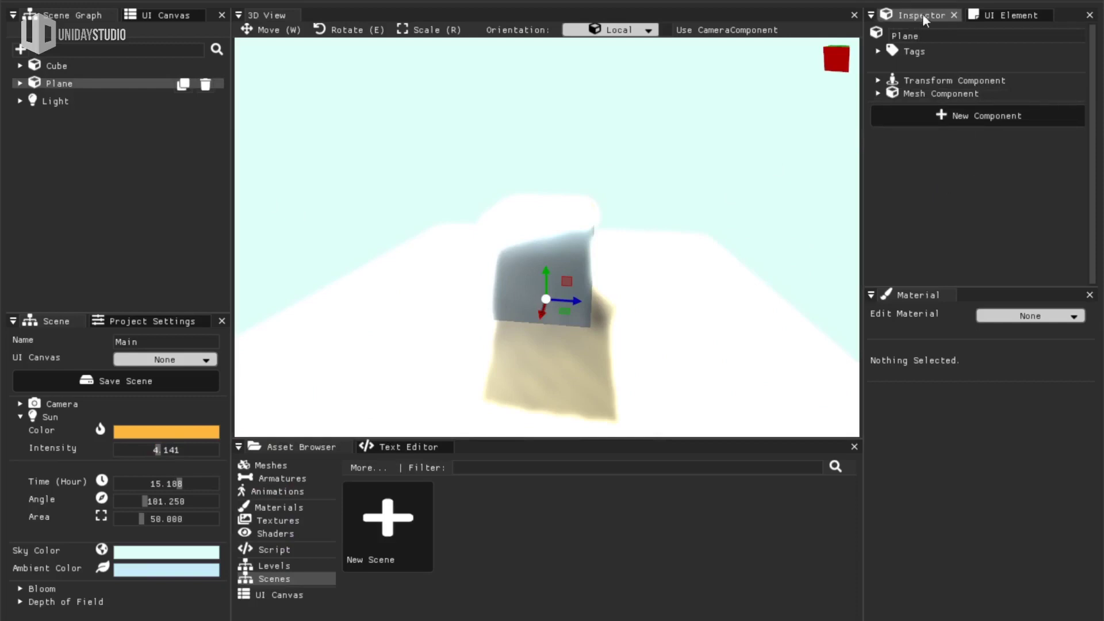
{"action": "left_click", "coordinate": [940, 93]}
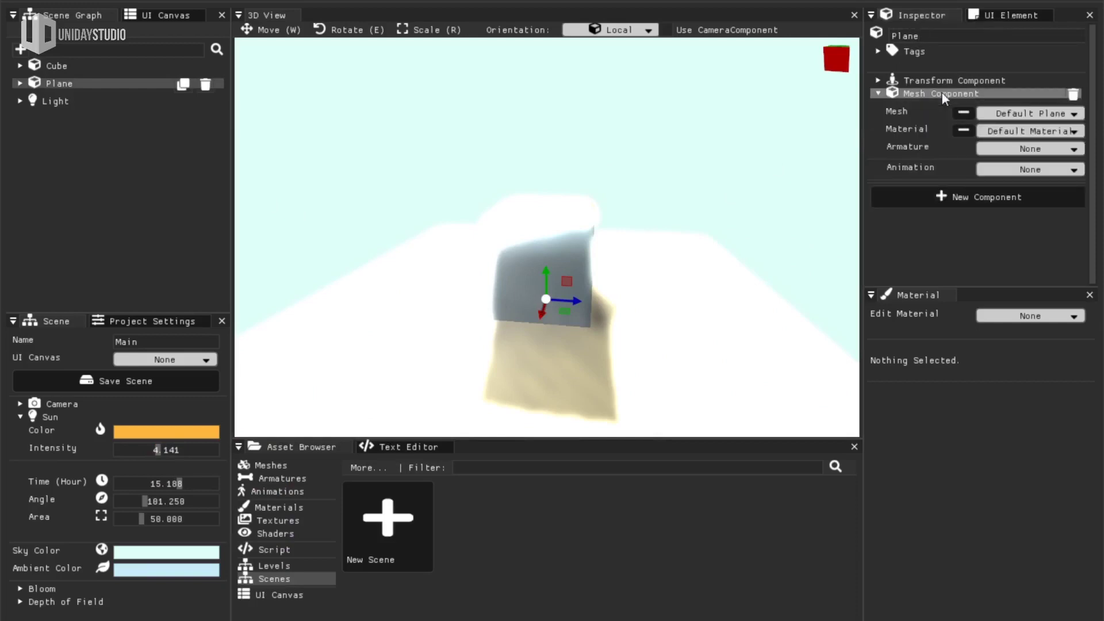
{"action": "left_click_drag", "start_coordinate": [984, 130], "coordinate": [1033, 319]}
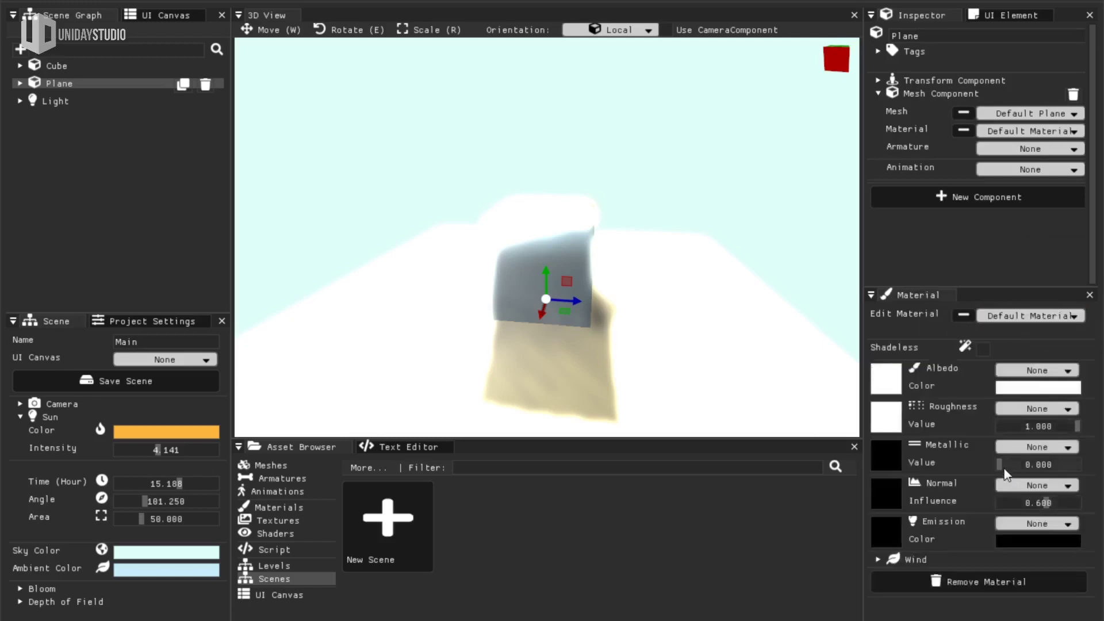
Step: Give the default material a metallic value of about 0.63, a roughness of about 0.77 and a mid-gray albedo color
{"action": "left_click_drag", "start_coordinate": [998, 463], "coordinate": [1041, 463]}
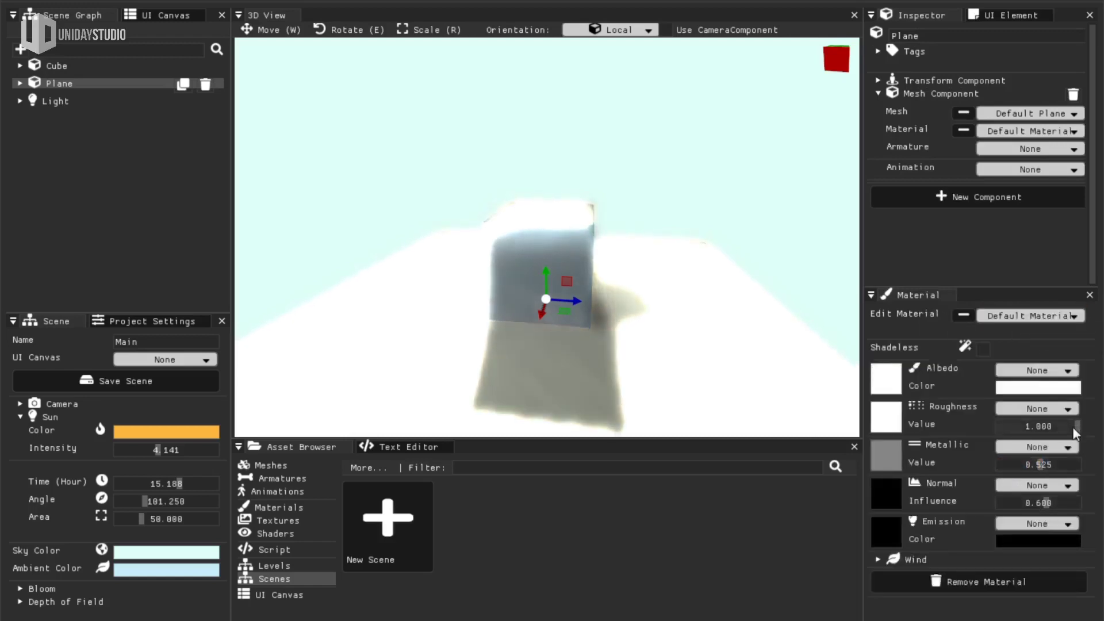
{"action": "left_click_drag", "start_coordinate": [1071, 426], "coordinate": [864, 473]}
{"action": "left_click", "coordinate": [1038, 387]}
Step: Turn off the scene's depth of field effect
{"action": "middle_click_drag", "start_coordinate": [552, 239], "coordinate": [552, 240]}
{"action": "right_click_drag", "start_coordinate": [552, 239], "coordinate": [547, 239]}
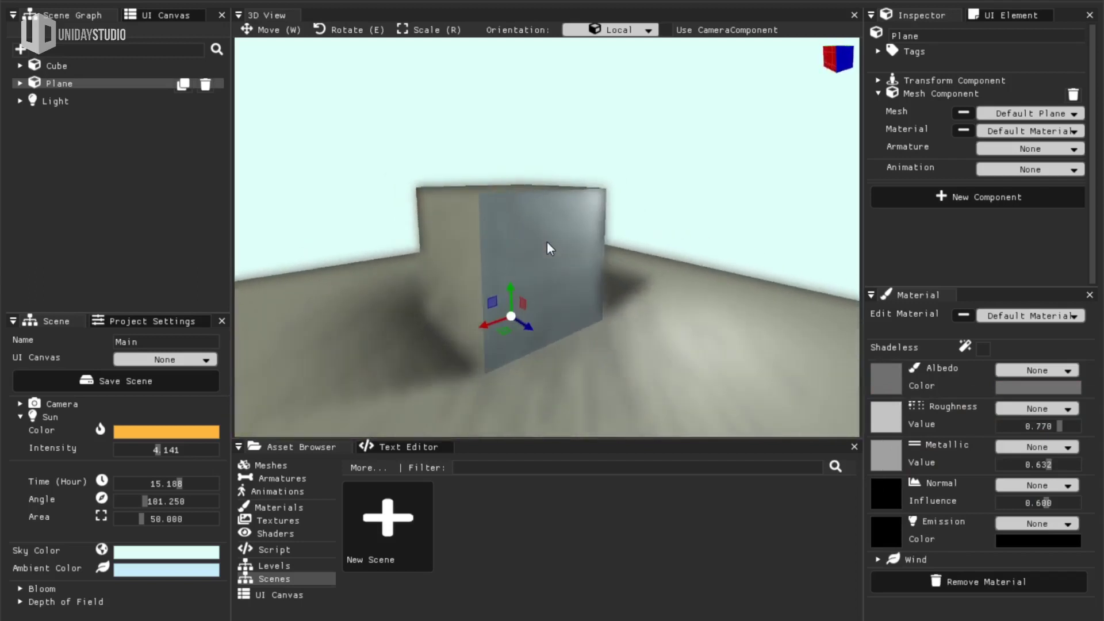
{"action": "left_click", "coordinate": [63, 602]}
{"action": "scroll", "coordinate": [119, 609], "scroll_direction": "down", "scroll_amount": 1}
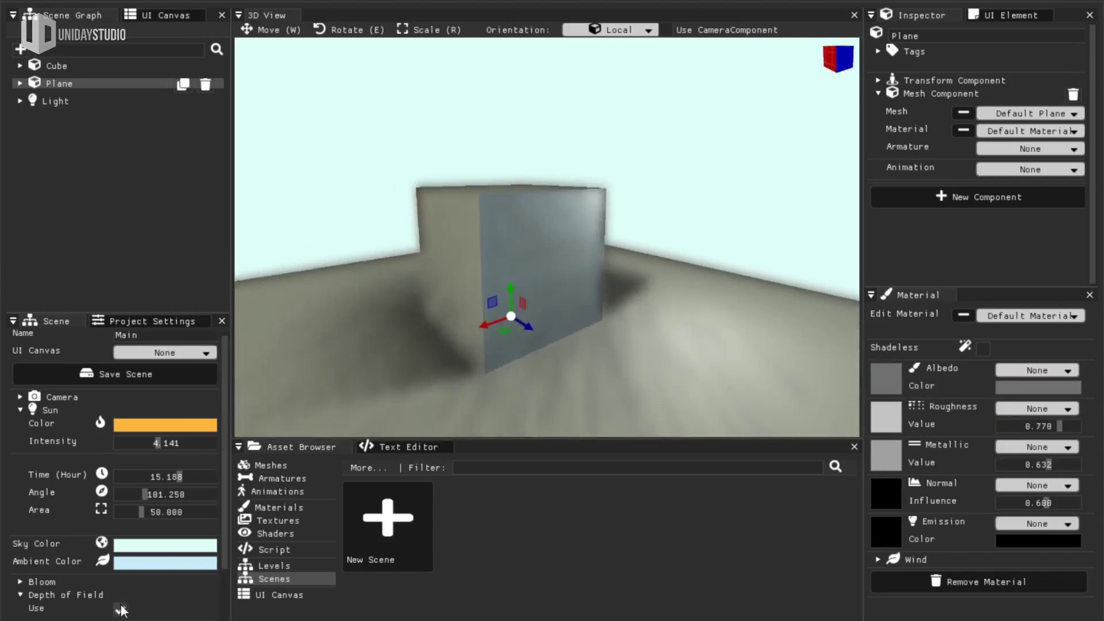
{"action": "left_click", "coordinate": [120, 610]}
Step: Shift the cube slightly on the plane and rotate it about its vertical axis
{"action": "right_click_drag", "start_coordinate": [546, 239], "coordinate": [546, 240]}
{"action": "left_click", "coordinate": [625, 354]}
{"action": "right_click_drag", "start_coordinate": [678, 308], "coordinate": [547, 239]}
{"action": "left_click_drag", "start_coordinate": [574, 282], "coordinate": [566, 301]}
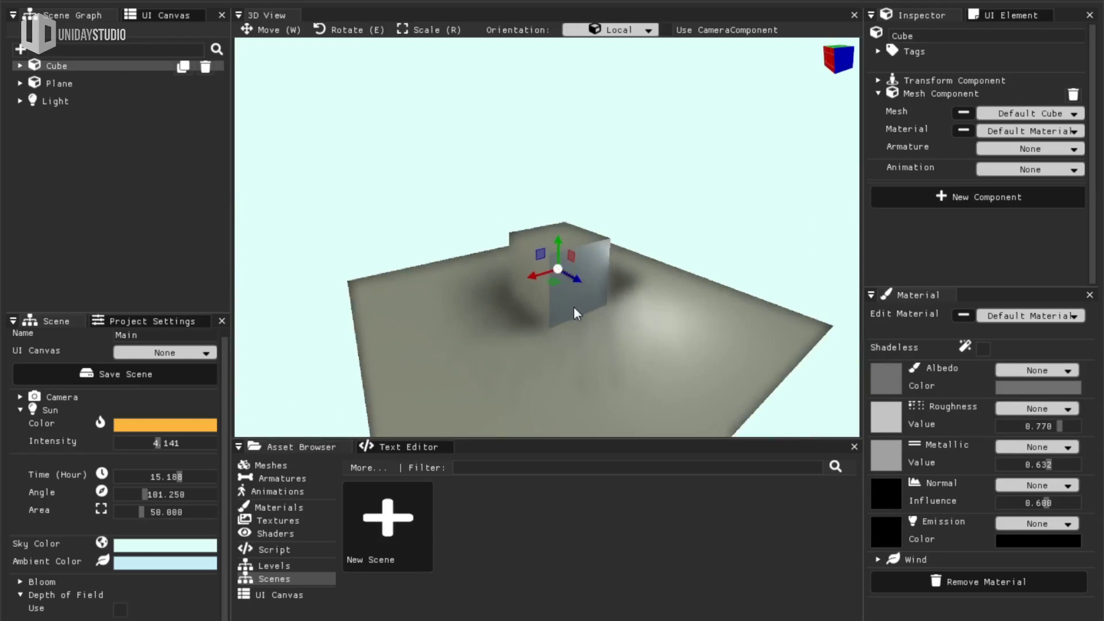
{"action": "key", "text": "e"}
{"action": "key", "text": "r"}
{"action": "key", "text": "e"}
{"action": "left_click_drag", "start_coordinate": [564, 280], "coordinate": [579, 282]}
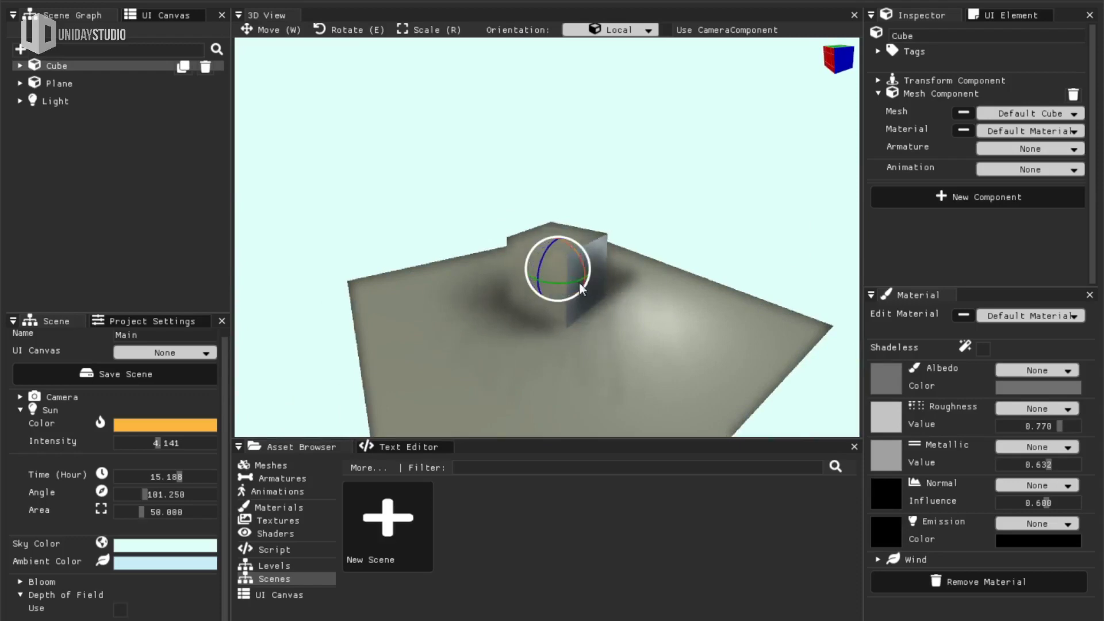
Step: Duplicate the cube, place the copy beside the original and delete that copy
{"action": "key", "text": "w"}
{"action": "key", "text": "ctrl+d"}
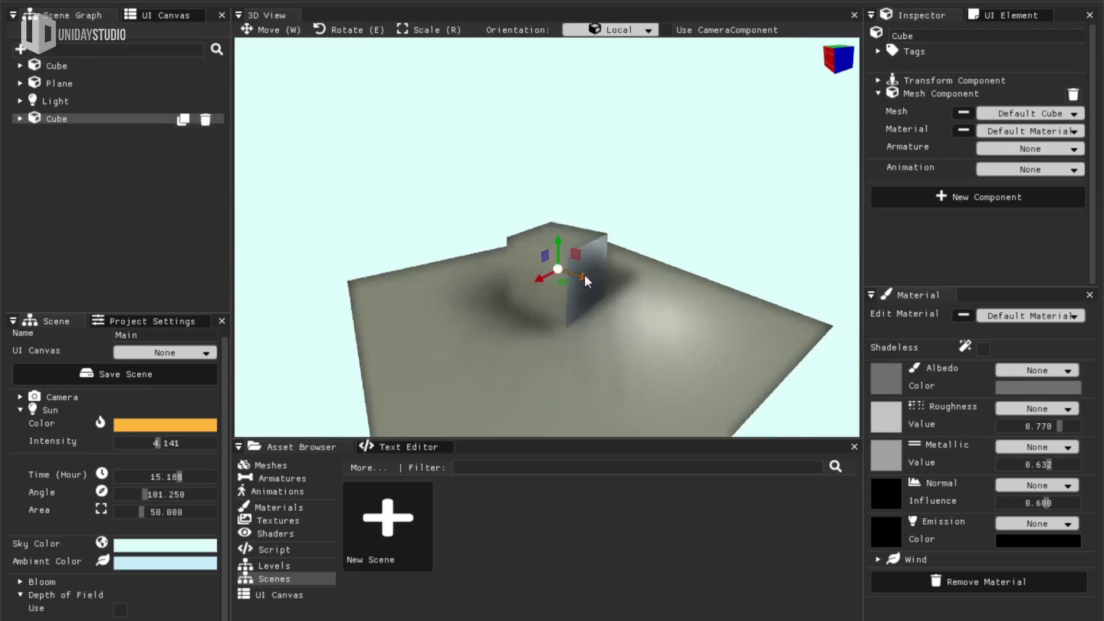
{"action": "left_click_drag", "start_coordinate": [584, 275], "coordinate": [675, 234]}
{"action": "key", "text": "Delete"}
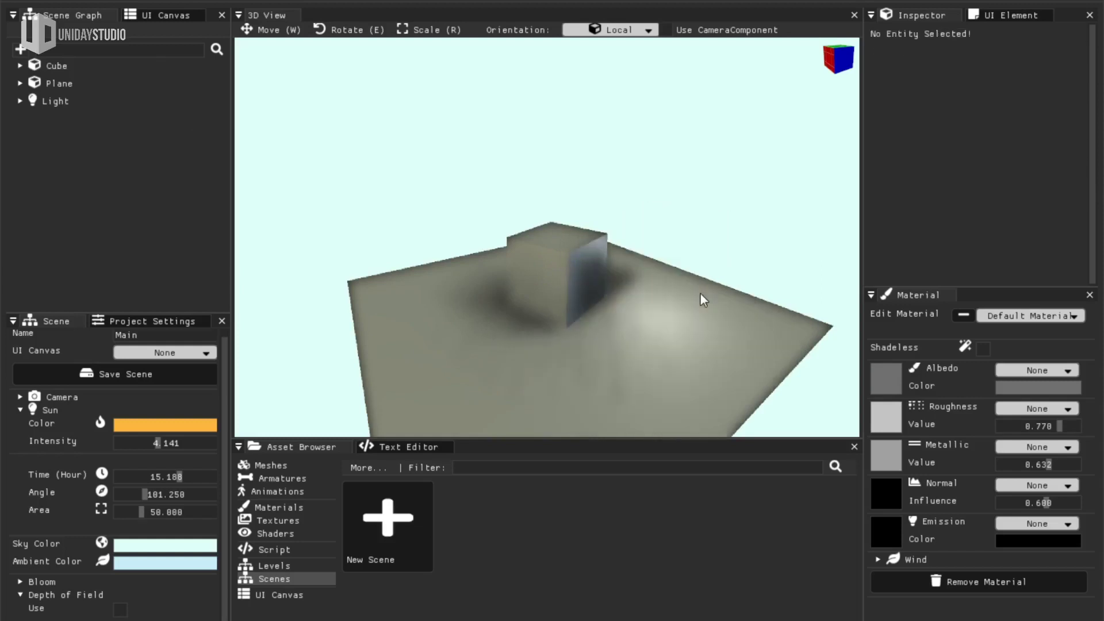
Step: Scale the plane up uniformly so it forms a larger ground around the cube
{"action": "left_click", "coordinate": [531, 288]}
{"action": "left_click", "coordinate": [676, 376]}
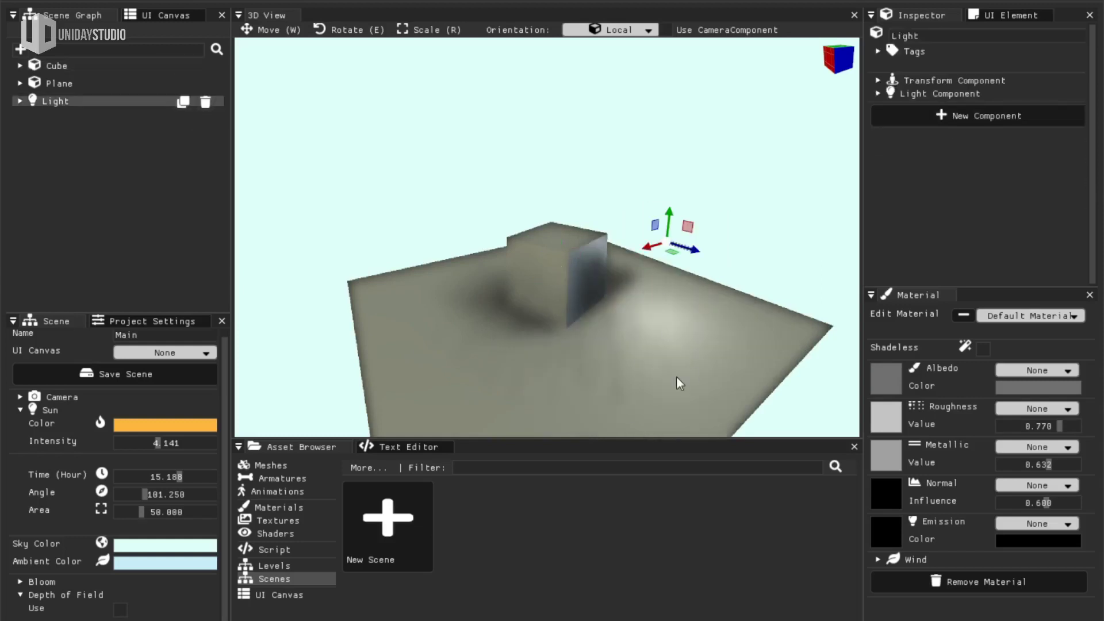
{"action": "left_click", "coordinate": [559, 364]}
{"action": "key", "text": "e"}
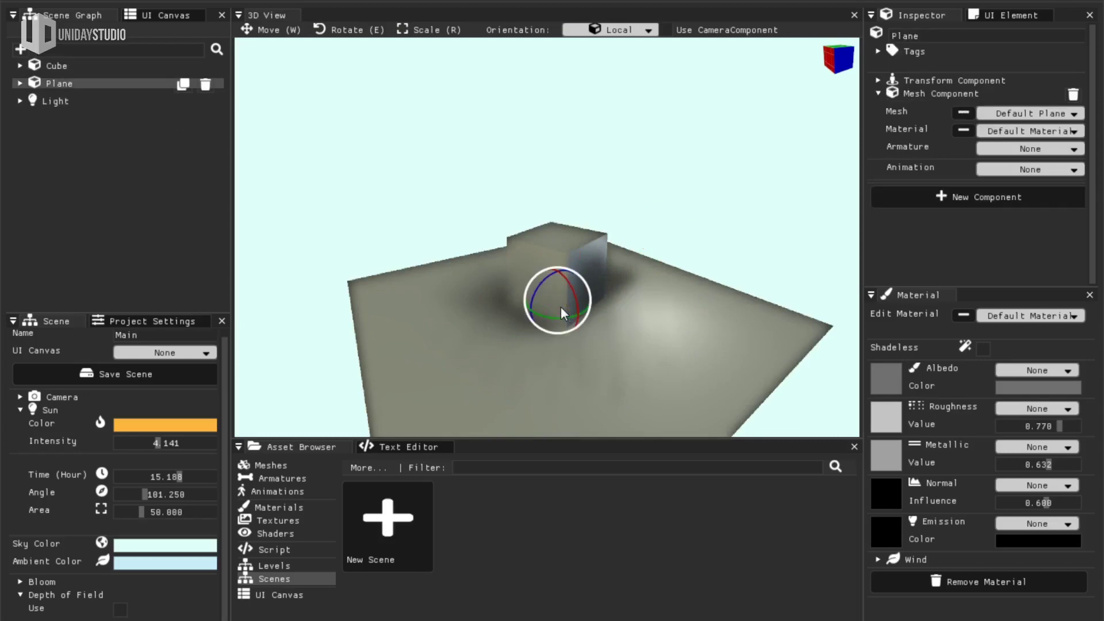
{"action": "key", "text": "r"}
{"action": "left_click_drag", "start_coordinate": [561, 305], "coordinate": [627, 302]}
Step: Switch to Windows Explorer, import brown_mud_dry_diff_1k.png and normalmap1.png from the Textures folder into the project, and show its texture assets
{"action": "key", "text": "alt+Tab"}
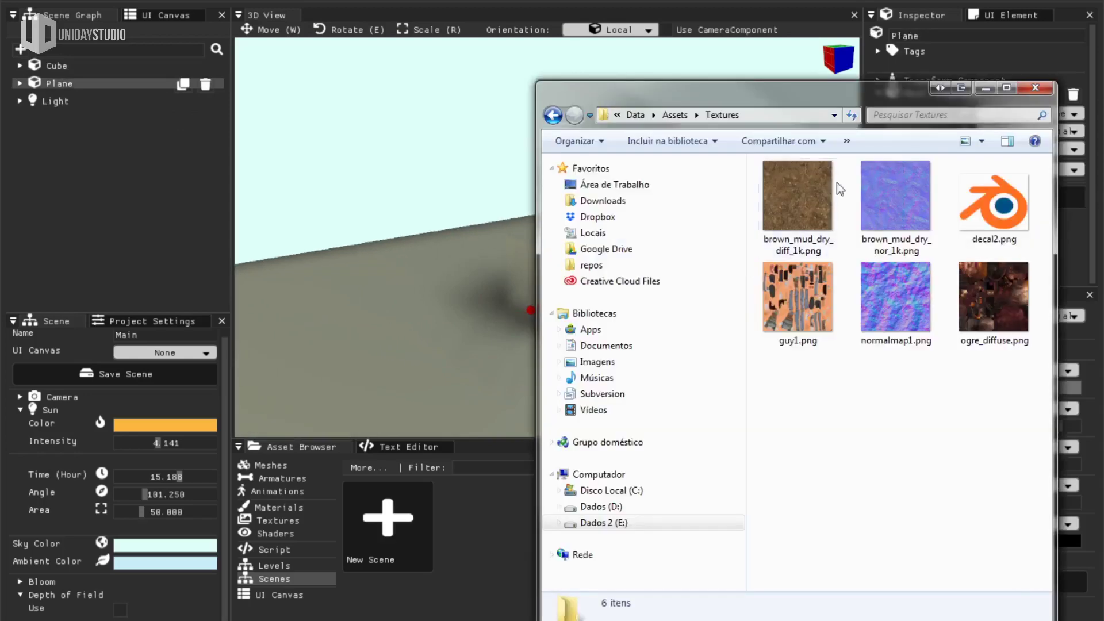
{"action": "left_click_drag", "start_coordinate": [850, 97], "coordinate": [515, 169]}
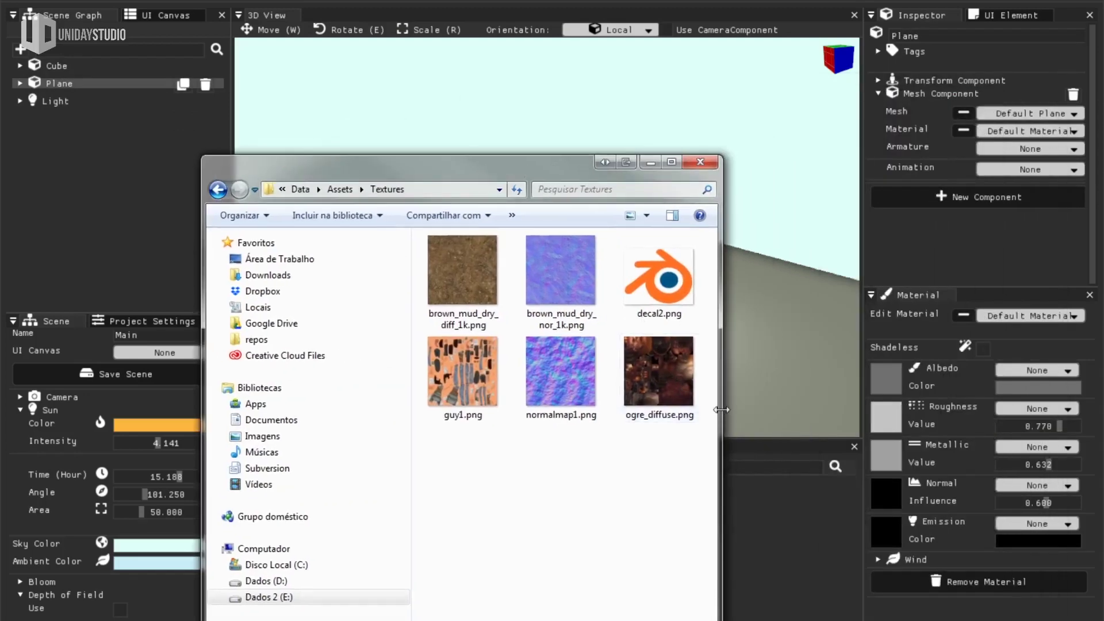
{"action": "left_click_drag", "start_coordinate": [721, 409], "coordinate": [993, 409]}
{"action": "left_click_drag", "start_coordinate": [713, 192], "coordinate": [907, 268]}
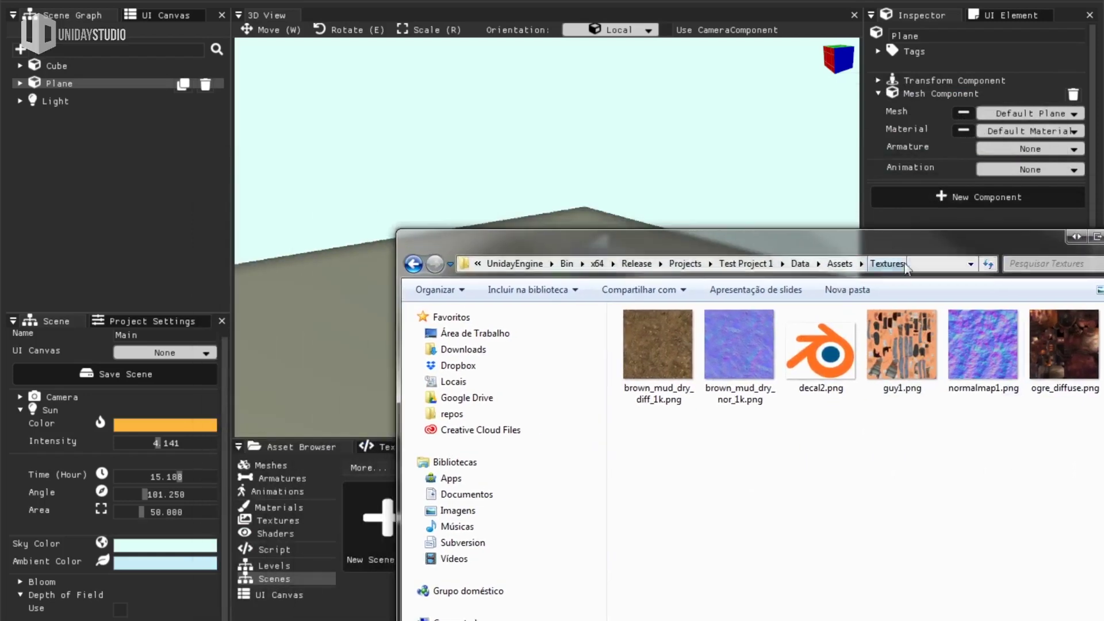
{"action": "left_click", "coordinate": [990, 355]}
{"action": "left_click", "coordinate": [648, 349], "text": "ctrl"}
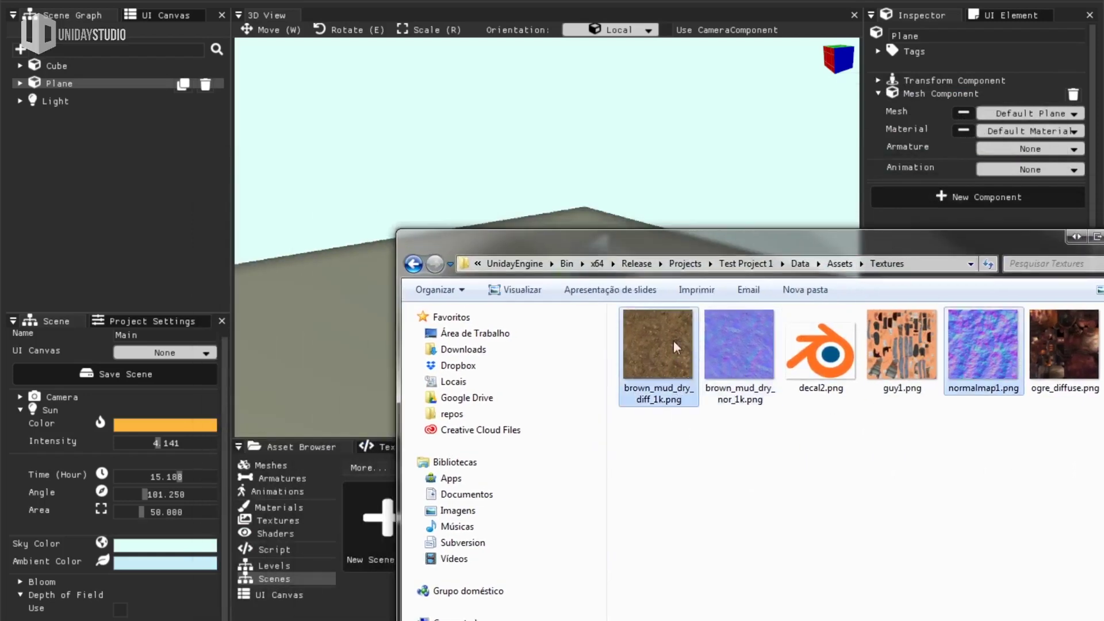
{"action": "left_click_drag", "start_coordinate": [687, 344], "coordinate": [352, 159]}
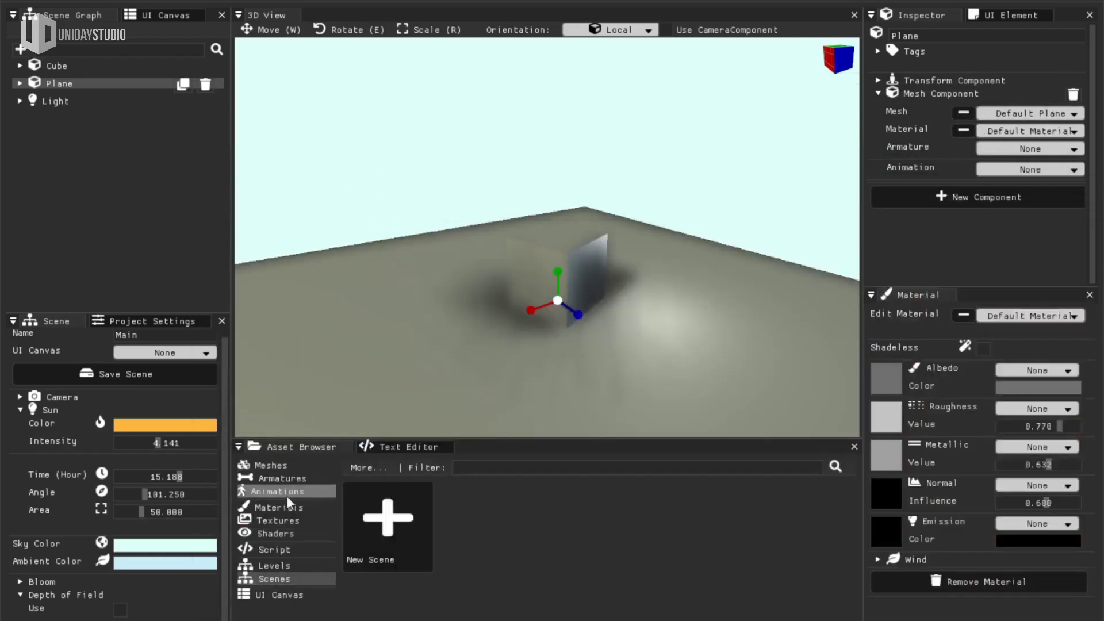
{"action": "left_click", "coordinate": [273, 524]}
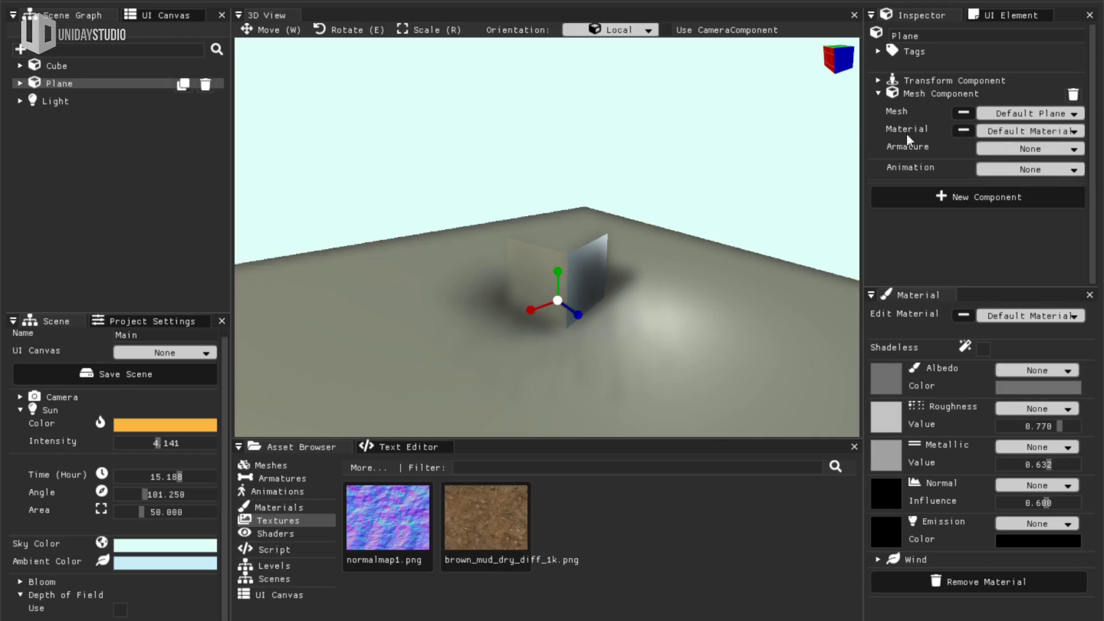
Step: Give the plane a material named Ground with brown_mud_dry_diff_1k.png as albedo, normalmap1.png as normal map, roughness about 0.83 and metallic 0.25
{"action": "left_click", "coordinate": [1022, 132]}
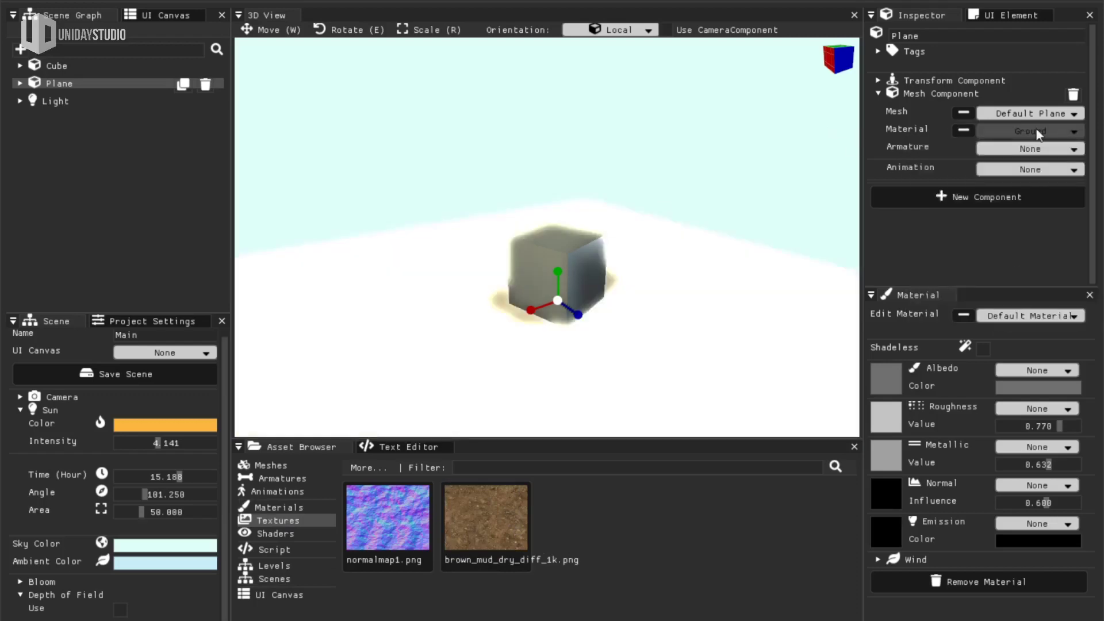
{"action": "left_click_drag", "start_coordinate": [1036, 130], "coordinate": [1035, 318]}
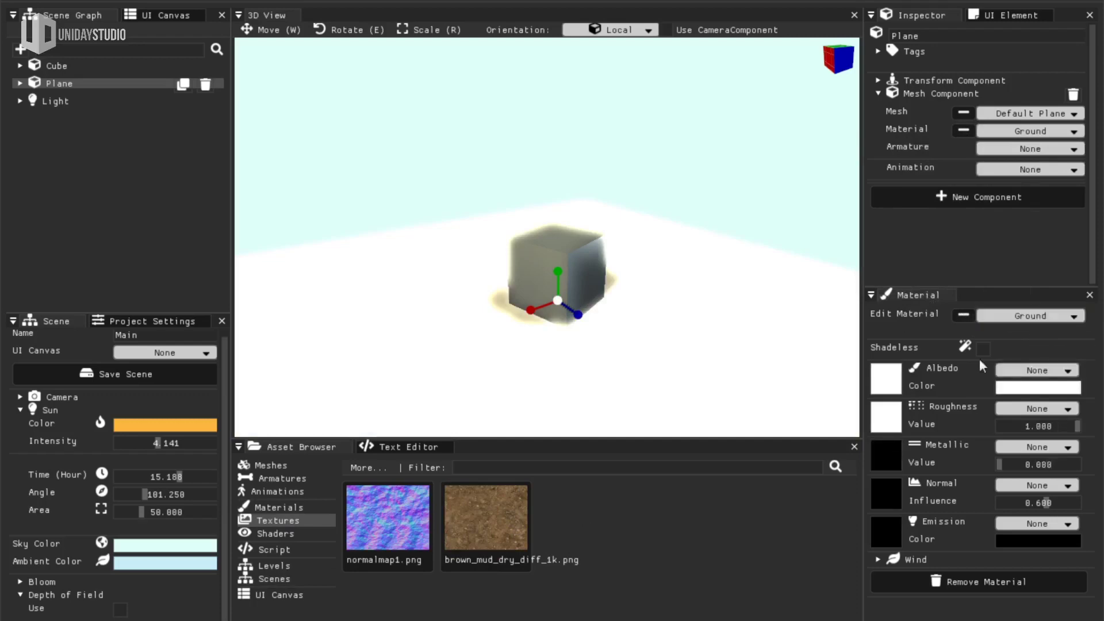
{"action": "left_click_drag", "start_coordinate": [486, 517], "coordinate": [1026, 371]}
{"action": "mouse_move", "coordinate": [380, 532]}
{"action": "left_mouse_down"}
{"action": "mouse_move", "coordinate": [964, 522]}
{"action": "mouse_move", "coordinate": [1032, 486]}
{"action": "left_mouse_up"}
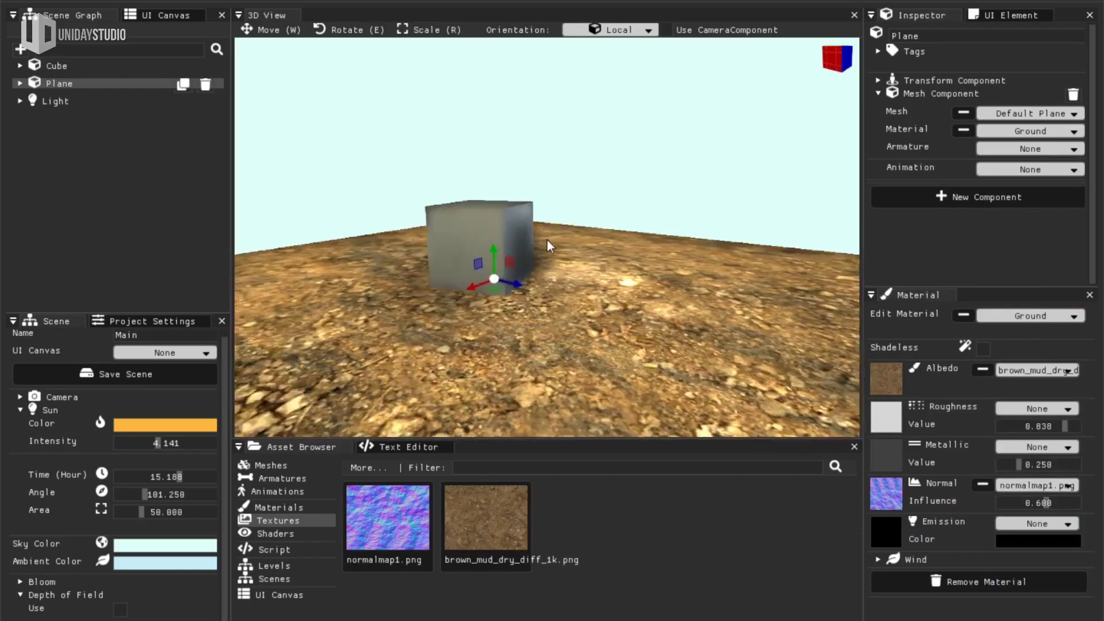
{"action": "mouse_move", "coordinate": [547, 239]}
{"action": "right_mouse_down"}
{"action": "mouse_move", "coordinate": [557, 239]}
{"action": "mouse_move", "coordinate": [525, 240]}
{"action": "mouse_move", "coordinate": [547, 239]}
{"action": "right_mouse_up"}
{"action": "middle_click_drag", "start_coordinate": [546, 239], "coordinate": [547, 239]}
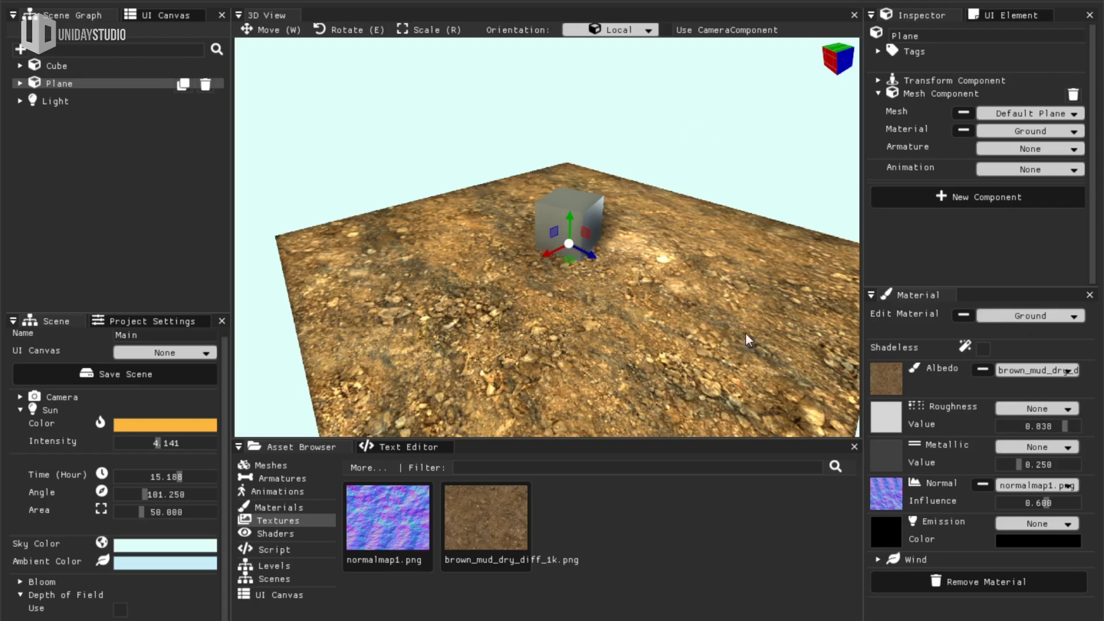
Step: Switch to Windows Explorer, import GameAssets.blend into the project and browse the imported texture and mesh assets
{"action": "key", "text": "alt+Tab"}
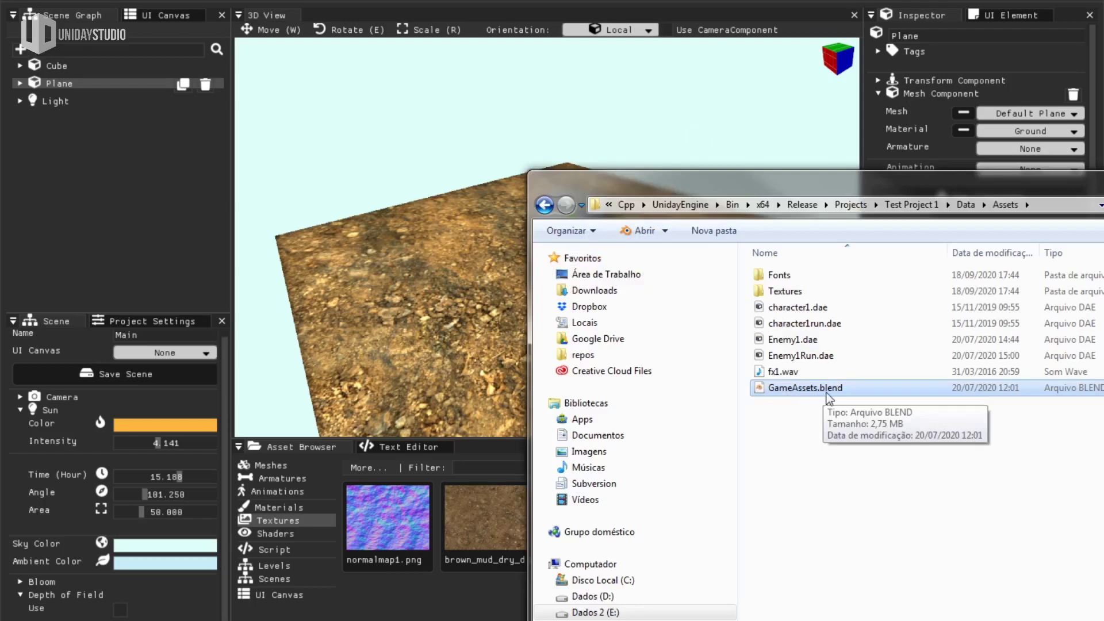
{"action": "left_click_drag", "start_coordinate": [829, 397], "coordinate": [407, 229]}
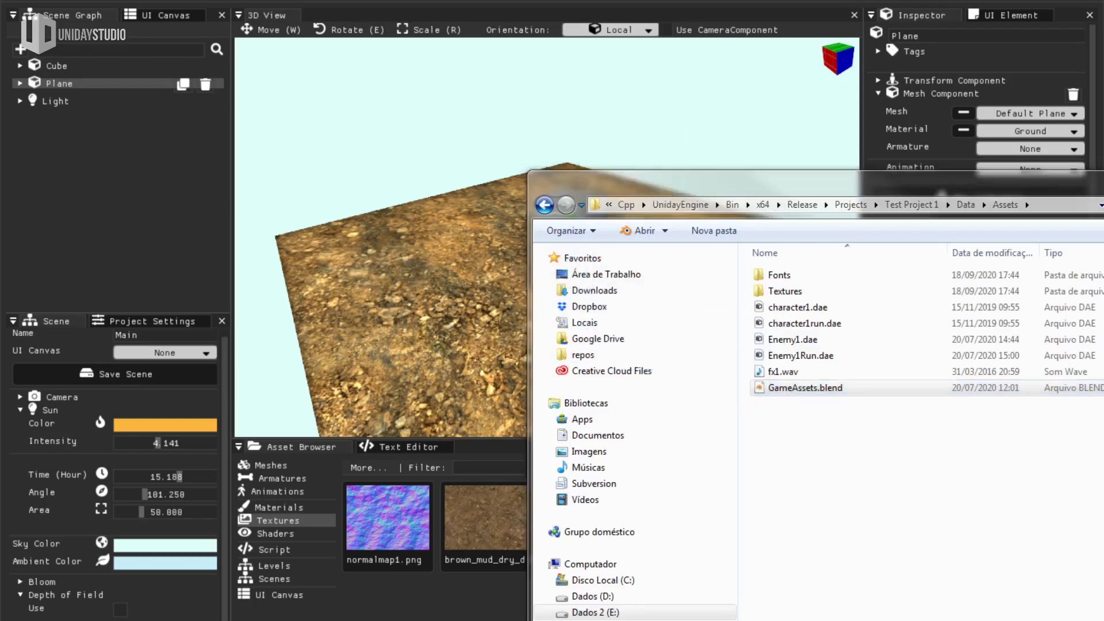
{"action": "left_click", "coordinate": [416, 344]}
{"action": "scroll", "coordinate": [608, 539], "scroll_direction": "down", "scroll_amount": 5}
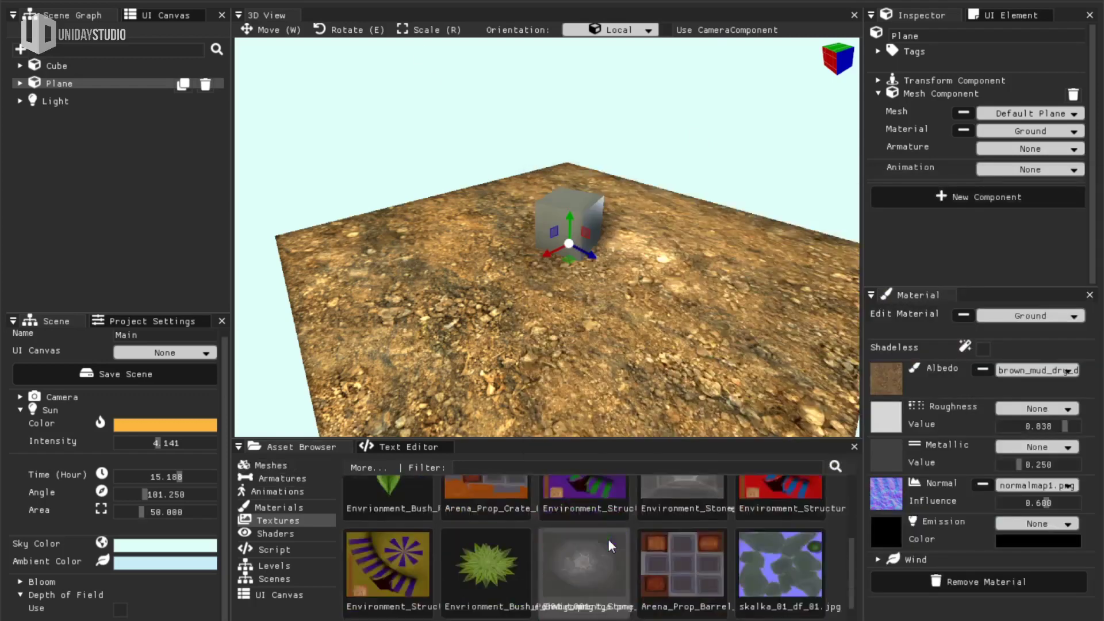
{"action": "left_click", "coordinate": [278, 467]}
{"action": "scroll", "coordinate": [604, 532], "scroll_direction": "down", "scroll_amount": 5}
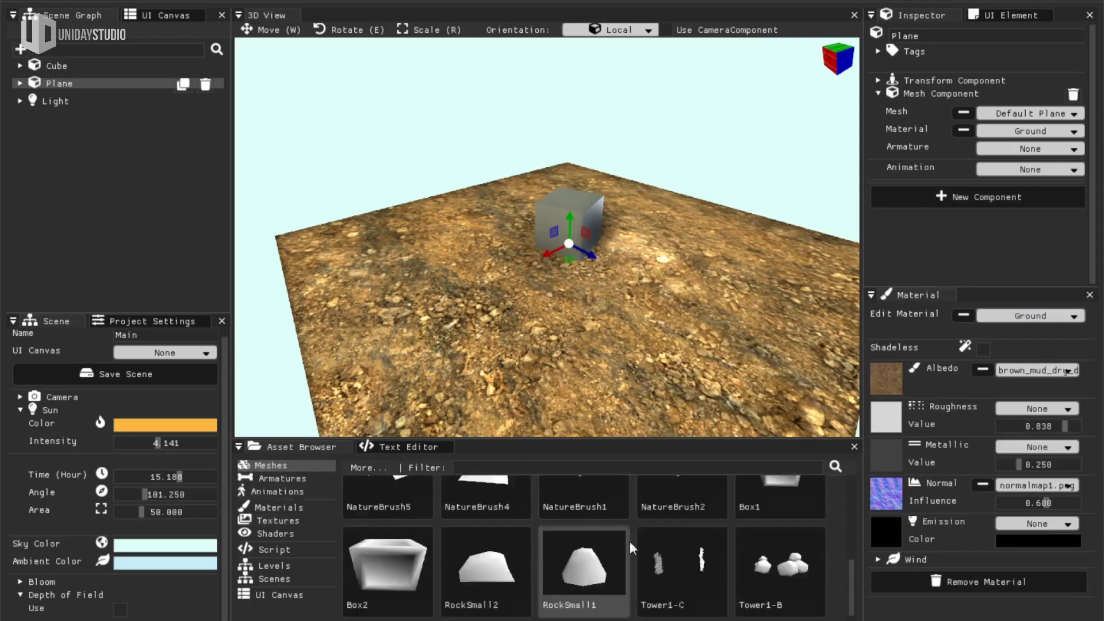
{"action": "scroll", "coordinate": [505, 565], "scroll_direction": "up", "scroll_amount": 5}
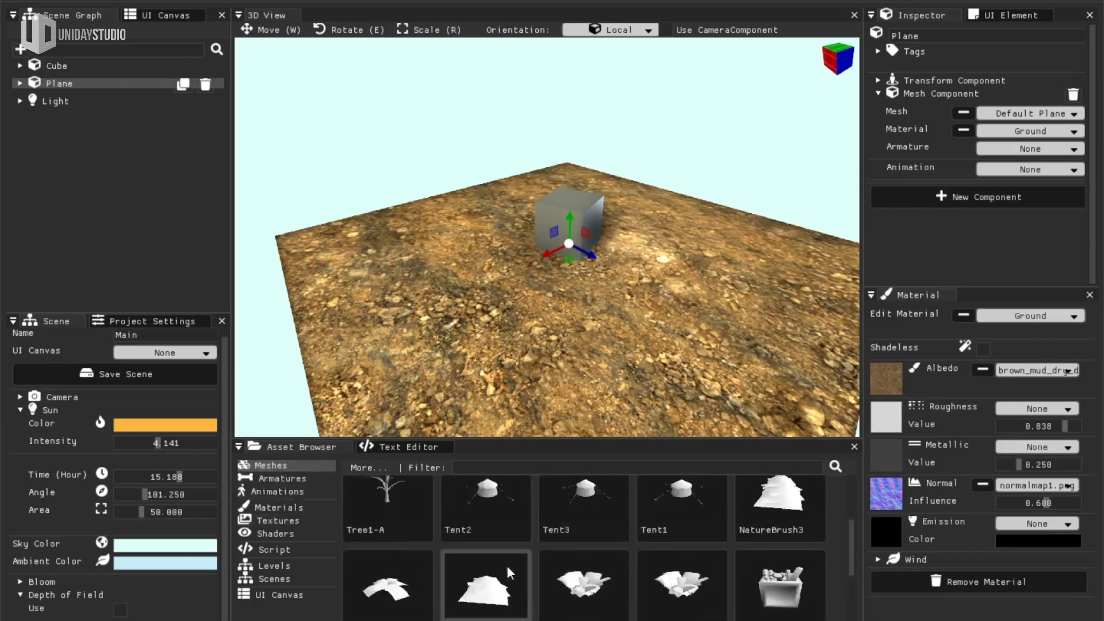
Step: Replace the cube's mesh with Box2 from the mesh assets
{"action": "left_click", "coordinate": [586, 204]}
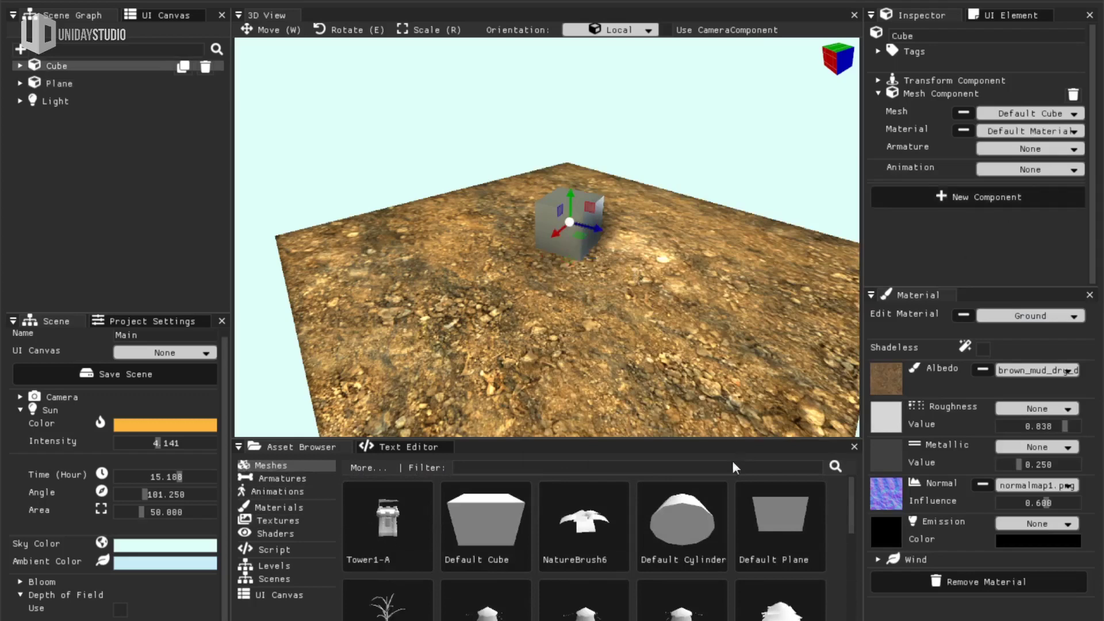
{"action": "scroll", "coordinate": [690, 506], "scroll_direction": "down", "scroll_amount": 5}
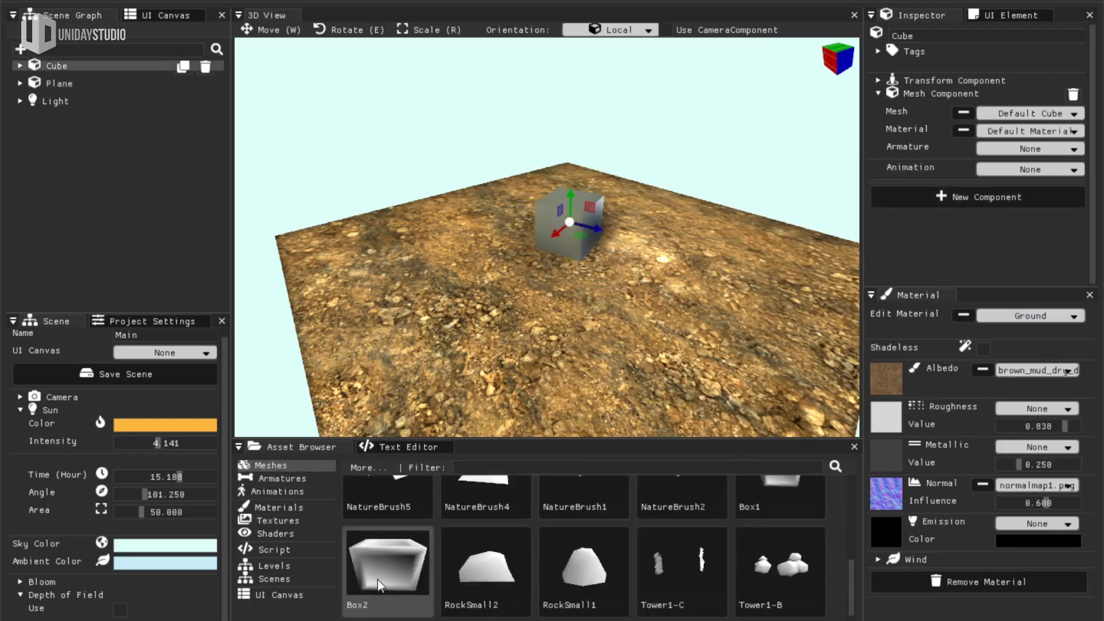
{"action": "left_click_drag", "start_coordinate": [380, 585], "coordinate": [1029, 113]}
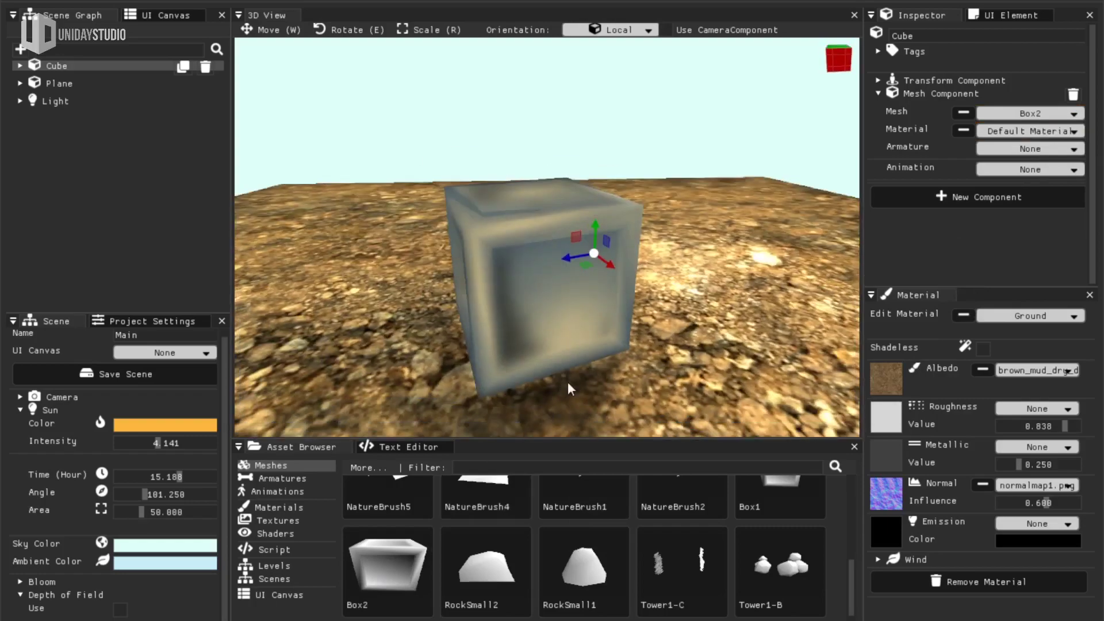
Step: Give the Box1 material on the crate the Arena_Prop_Barrel texture as albedo, with roughness about 0.69 and metallic about 0.35
{"action": "left_click", "coordinate": [278, 520]}
{"action": "left_click_drag", "start_coordinate": [486, 585], "coordinate": [1047, 375]}
{"action": "left_click_drag", "start_coordinate": [1048, 375], "coordinate": [1046, 373]}
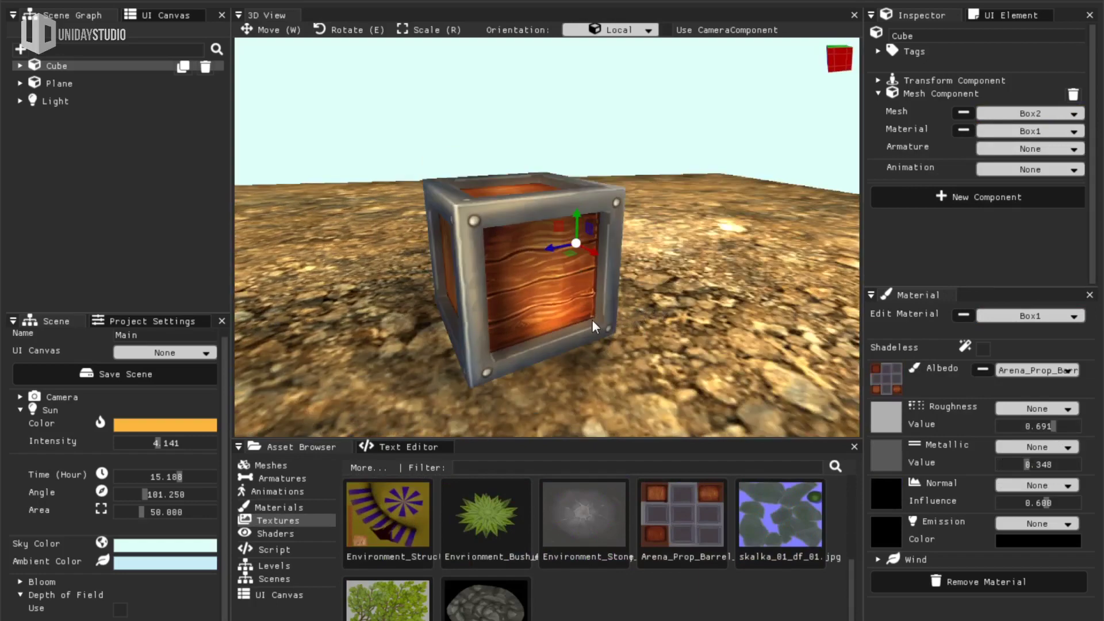
Step: Rotate the crate and scale it uniformly to 1.6
{"action": "right_click_drag", "start_coordinate": [591, 319], "coordinate": [544, 239]}
{"action": "mouse_move", "coordinate": [543, 239]}
{"action": "middle_mouse_down"}
{"action": "mouse_move", "coordinate": [513, 232]}
{"action": "mouse_move", "coordinate": [547, 239]}
{"action": "middle_mouse_up"}
{"action": "key", "text": "e"}
{"action": "key", "text": "r"}
{"action": "mouse_move", "coordinate": [563, 233]}
{"action": "left_mouse_down"}
{"action": "mouse_move", "coordinate": [606, 219]}
{"action": "mouse_move", "coordinate": [579, 165]}
{"action": "left_mouse_up"}
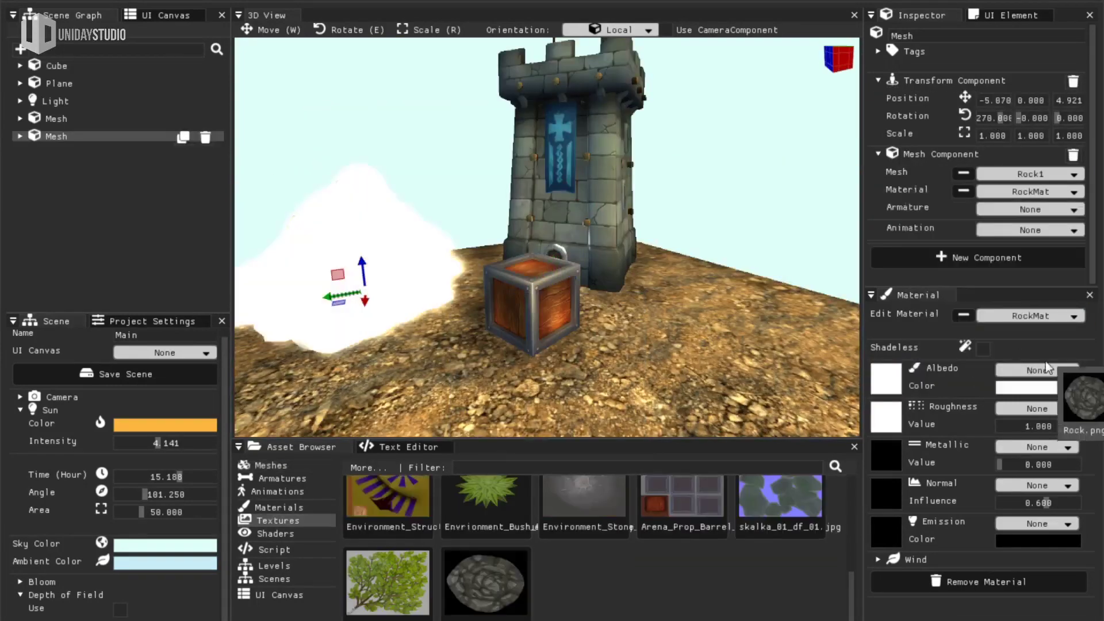
Step: Set RockMat's albedo to Rock.png, roughness to about 0.66 and metallic to about 0.38, and rotate the rock mesh
{"action": "left_click_drag", "start_coordinate": [1045, 366], "coordinate": [1037, 369]}
{"action": "left_click_drag", "start_coordinate": [1074, 426], "coordinate": [1051, 426]}
{"action": "left_click_drag", "start_coordinate": [1000, 464], "coordinate": [1028, 464]}
{"action": "key", "text": "e"}
{"action": "left_click_drag", "start_coordinate": [369, 303], "coordinate": [397, 303]}
Step: Select the crate and inspect the crate, rock and tower arrangement from different angles
{"action": "left_click", "coordinate": [532, 304]}
{"action": "key", "text": "w"}
{"action": "middle_click_drag", "start_coordinate": [667, 247], "coordinate": [635, 238]}
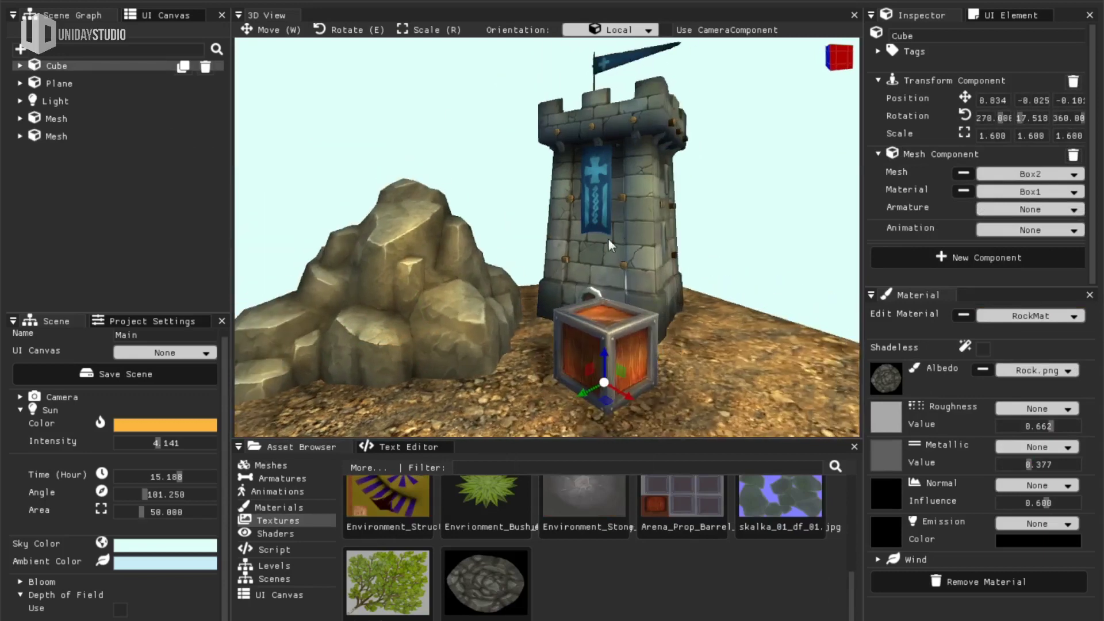
{"action": "right_click_drag", "start_coordinate": [609, 238], "coordinate": [547, 239]}
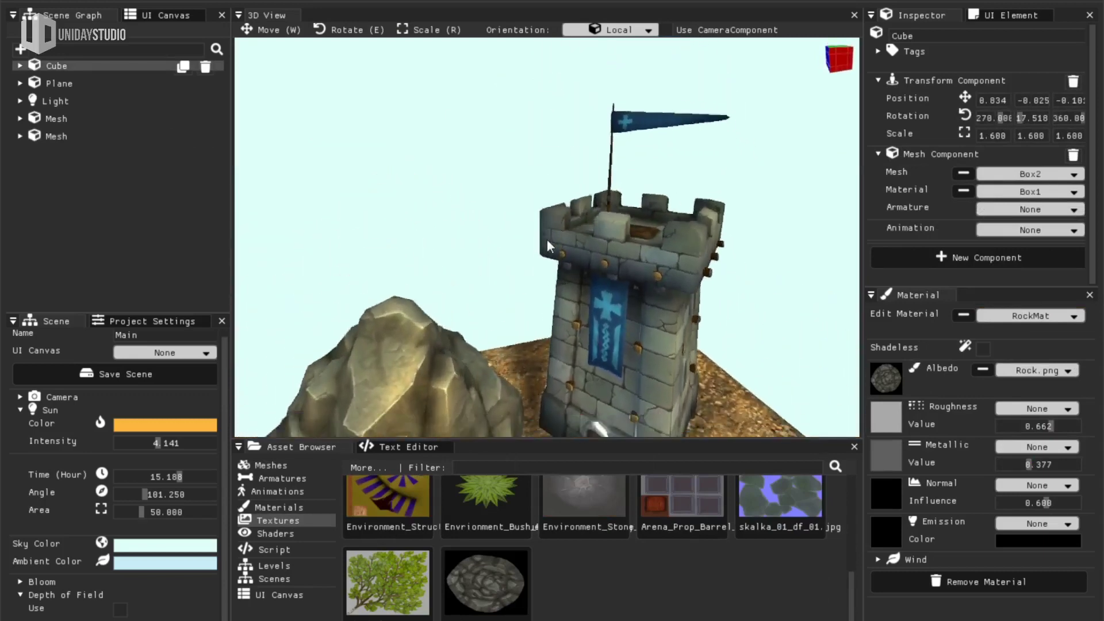
{"action": "key", "text": "w"}
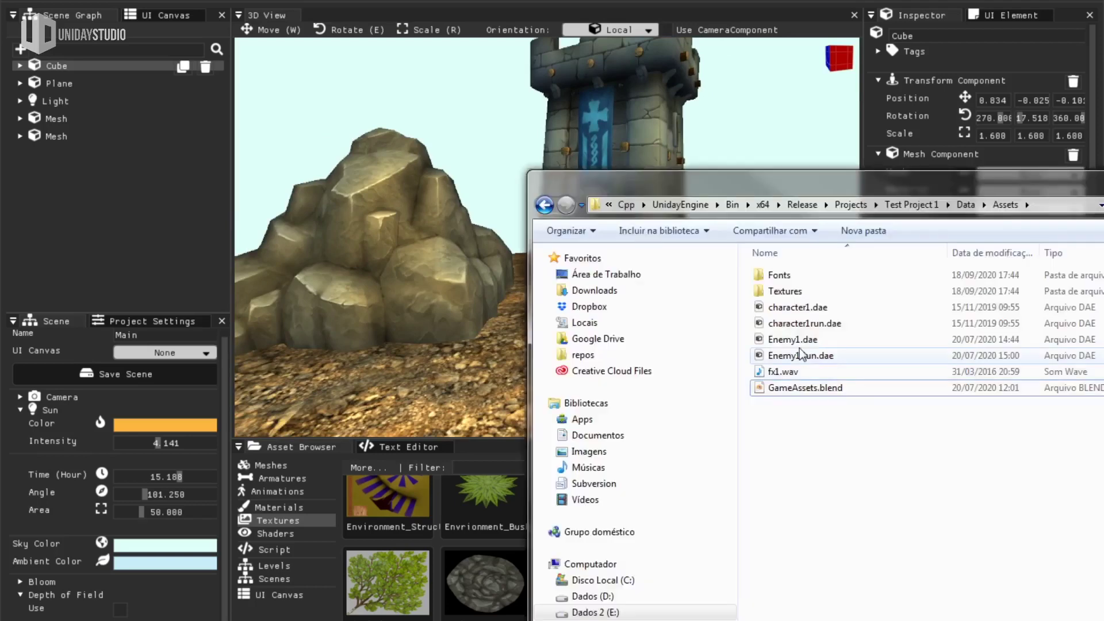
Step: Import the Enemy1.dae model from Windows Explorer and its ogre_diffuse.png texture from the Textures folder
{"action": "left_click", "coordinate": [793, 339]}
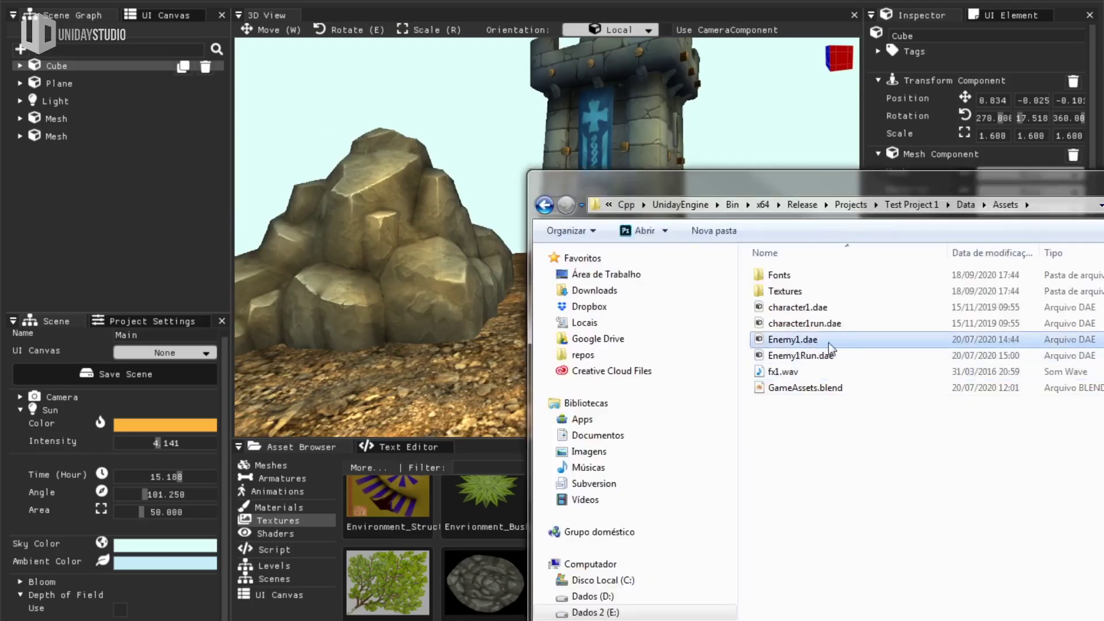
{"action": "left_click_drag", "start_coordinate": [829, 343], "coordinate": [775, 347]}
{"action": "double_click", "coordinate": [811, 291]}
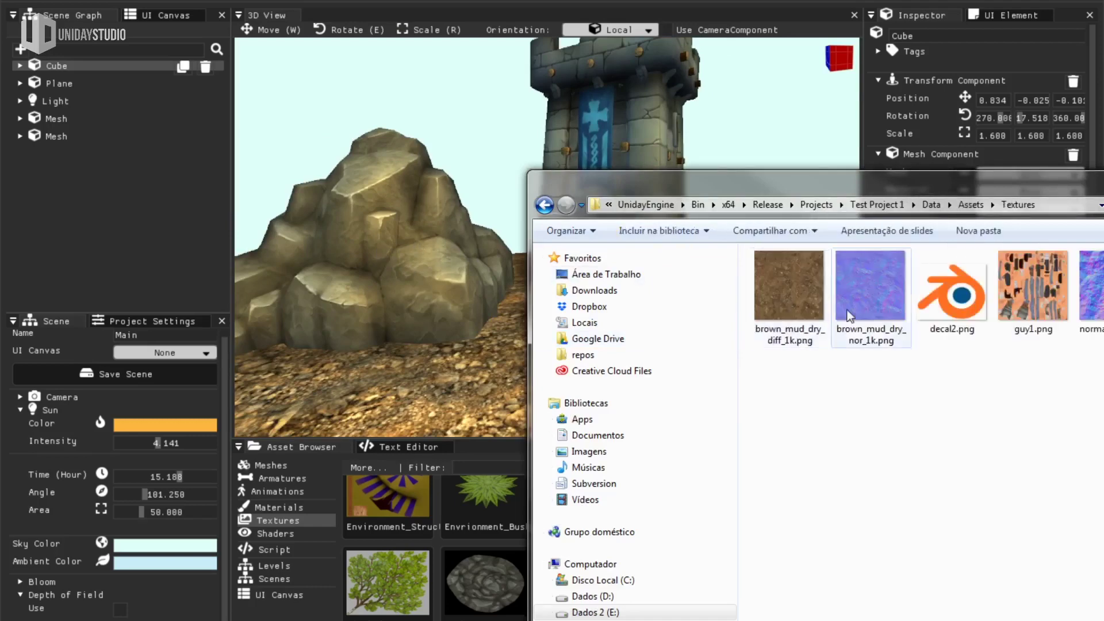
{"action": "left_click_drag", "start_coordinate": [787, 290], "coordinate": [814, 295]}
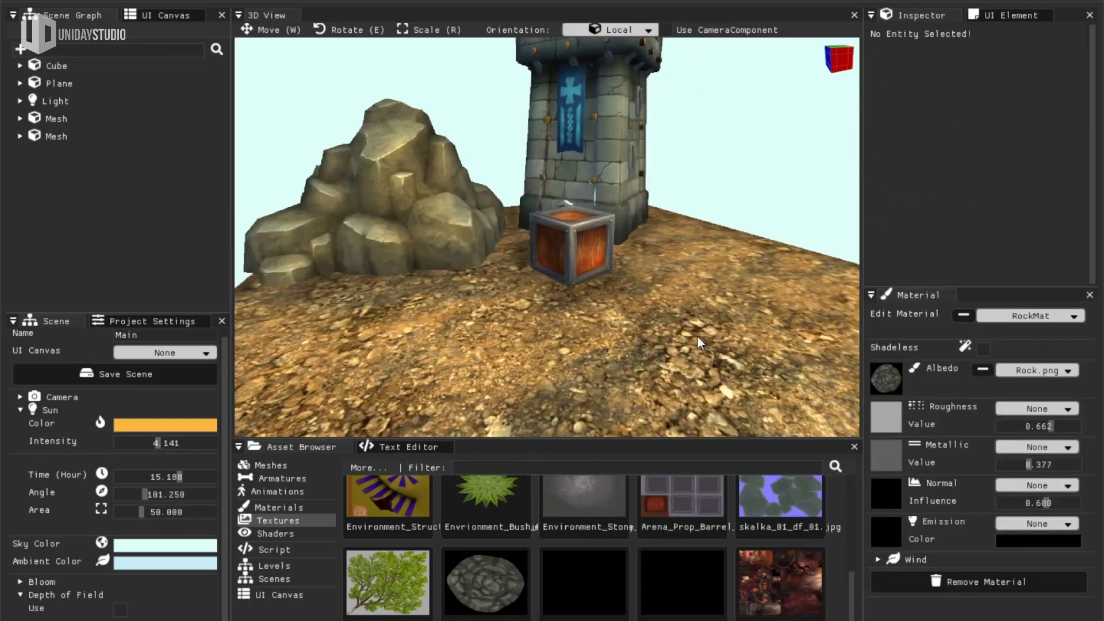
Step: Add a new mesh entity on the ground beside the crate and raise it to about 0.95 on Y
{"action": "right_click", "coordinate": [697, 336]}
{"action": "left_click", "coordinate": [736, 375]}
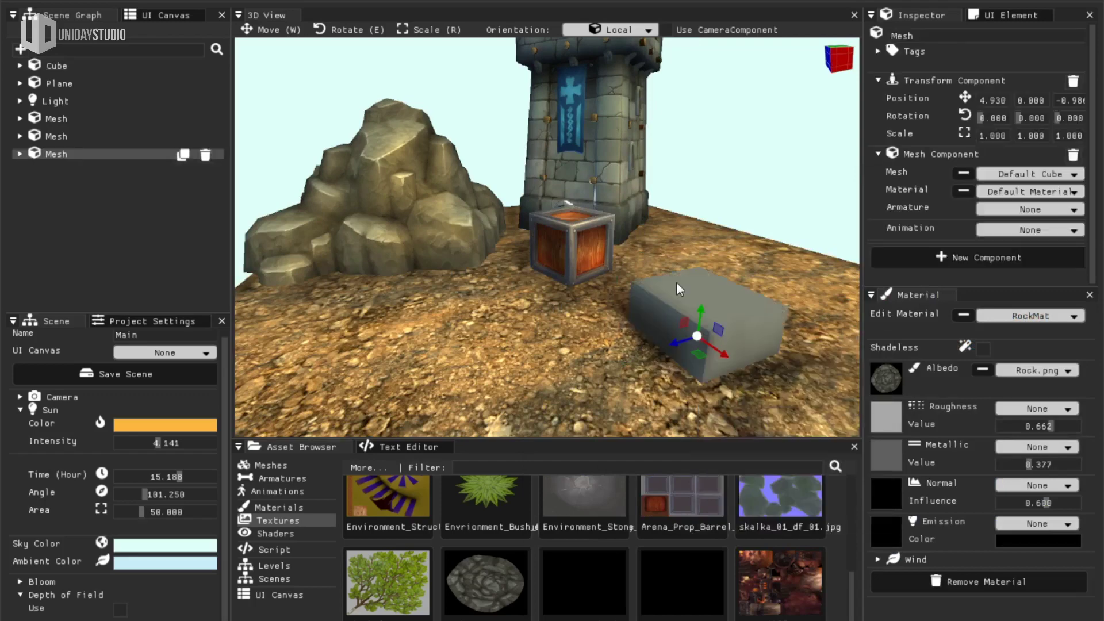
{"action": "left_click_drag", "start_coordinate": [709, 292], "coordinate": [705, 275]}
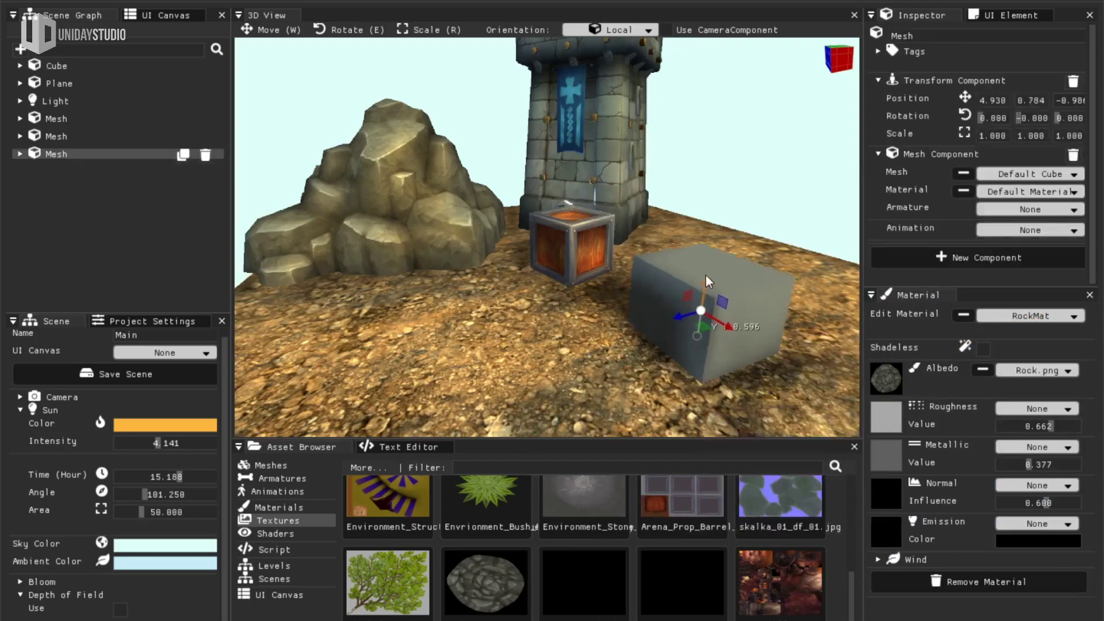
{"action": "right_click_drag", "start_coordinate": [547, 240], "coordinate": [547, 239]}
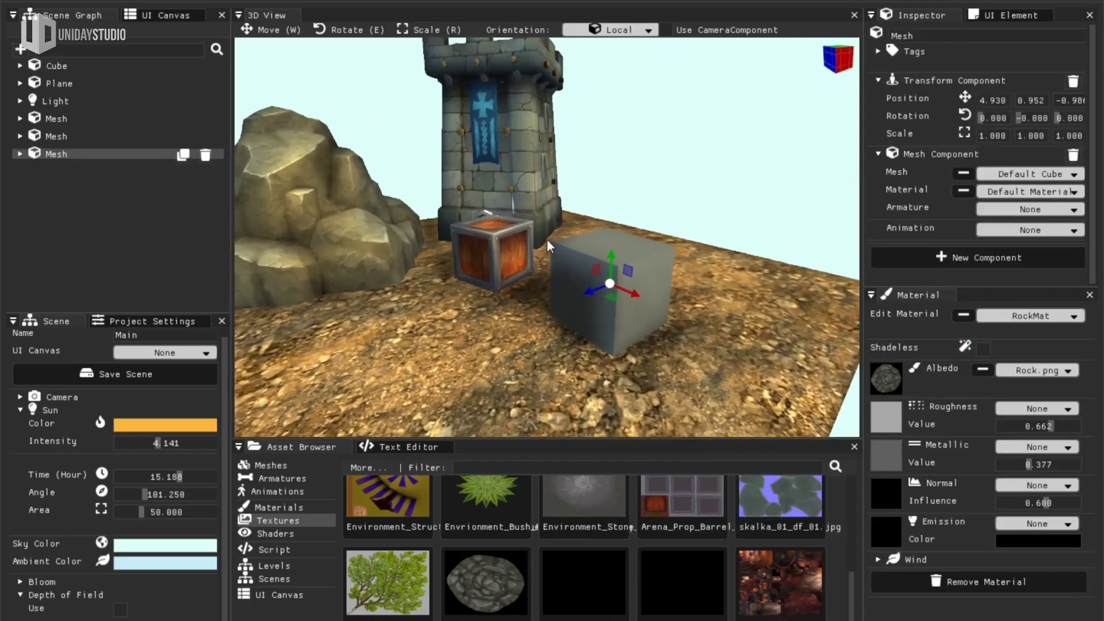
Step: Turn the new mesh entity into the ogre with the polySurface294 mesh, Enemy1 material, matching armature and the Animation1_Enemy animation
{"action": "left_click", "coordinate": [270, 464]}
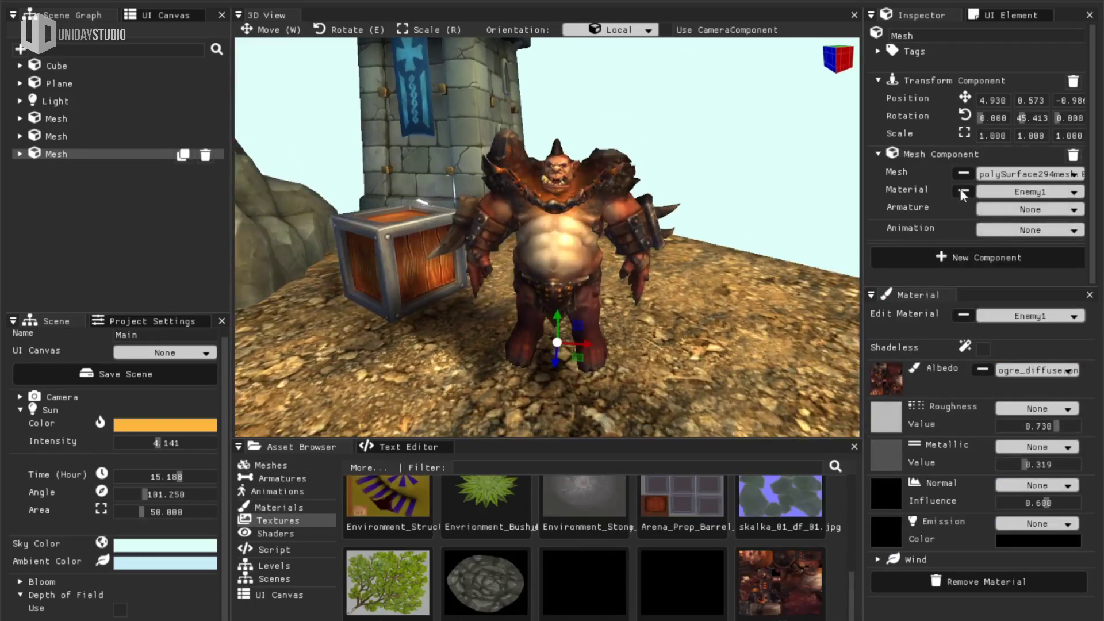
{"action": "left_click", "coordinate": [1029, 207]}
{"action": "left_click", "coordinate": [1017, 240]}
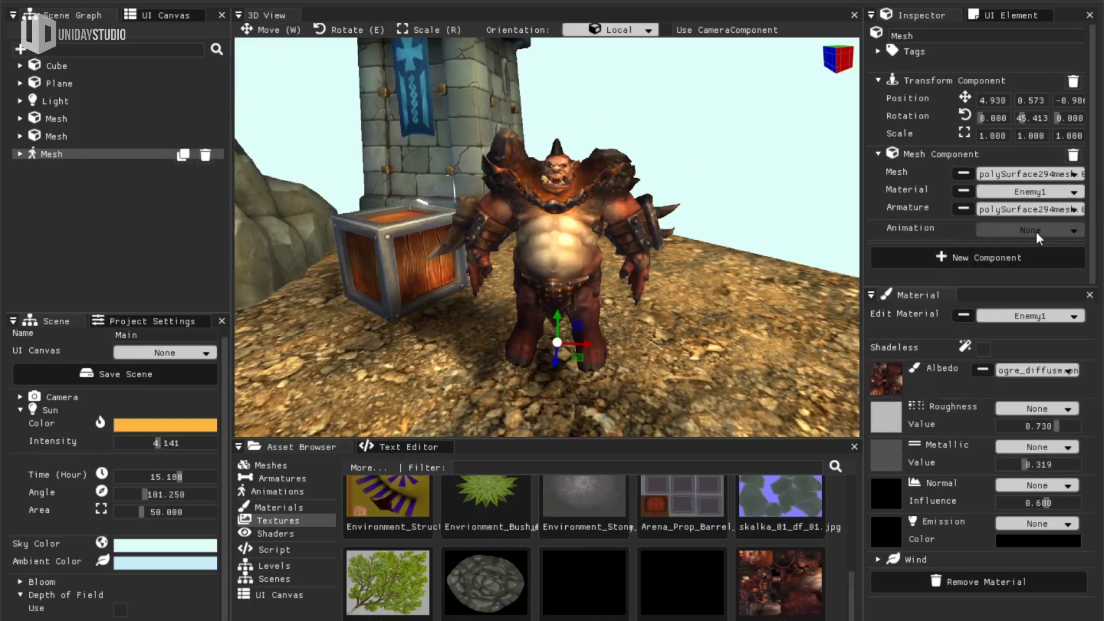
{"action": "left_click", "coordinate": [1036, 230]}
{"action": "left_click", "coordinate": [971, 265]}
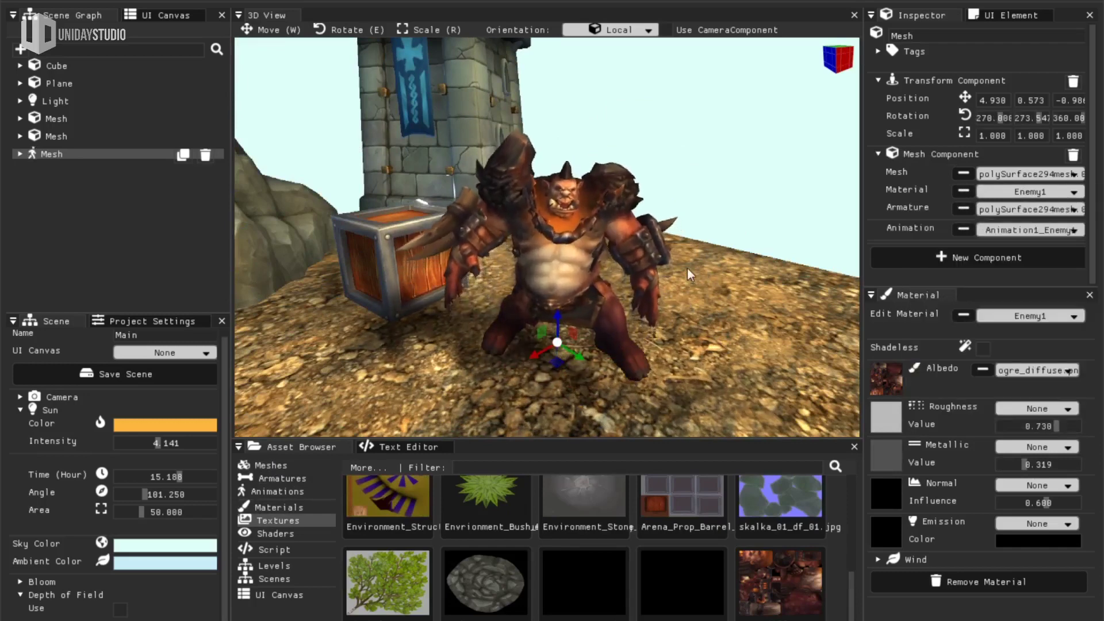
Step: Add an empty Transform entity on the ground in front of the ogre and give it a Camera Component
{"action": "scroll", "coordinate": [547, 239], "scroll_direction": "up", "scroll_amount": 3}
{"action": "scroll", "coordinate": [547, 239], "scroll_direction": "down", "scroll_amount": 5}
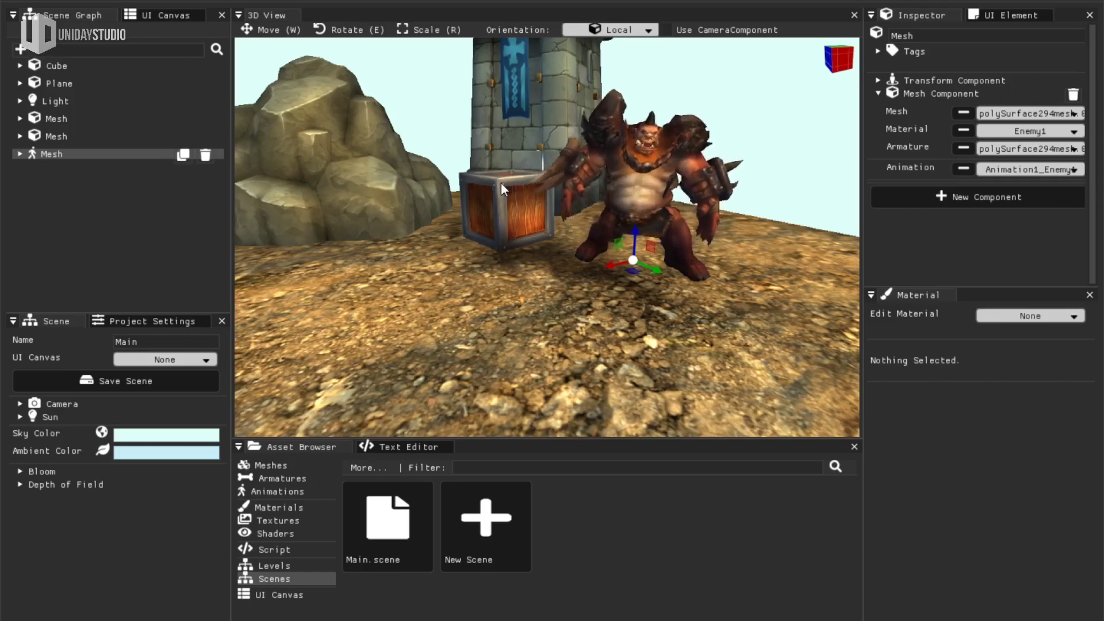
{"action": "right_click", "coordinate": [628, 317]}
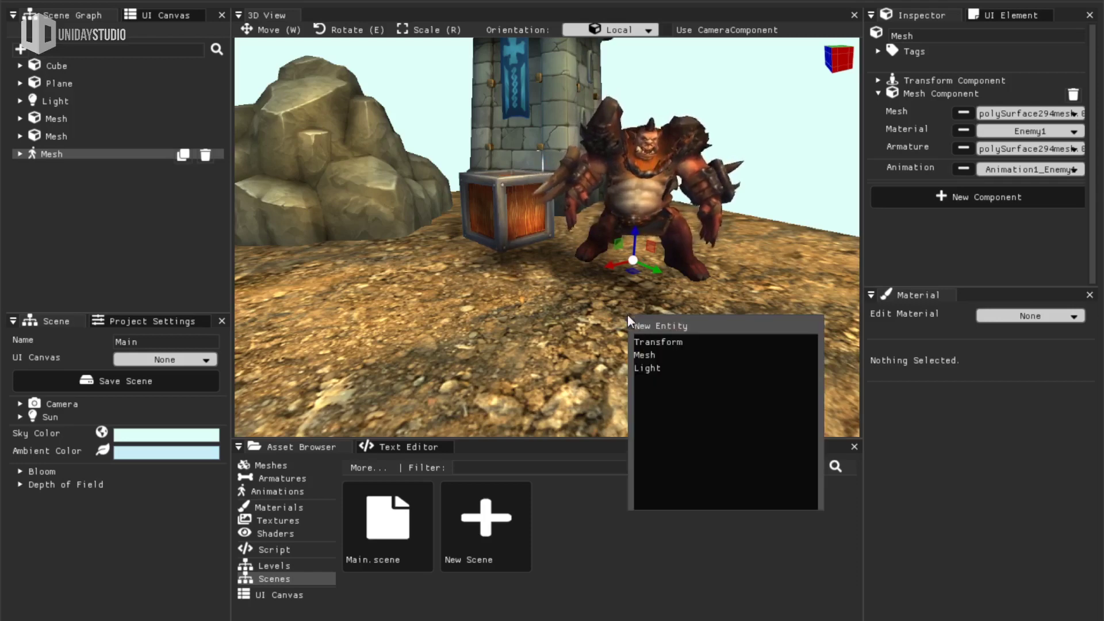
{"action": "left_click", "coordinate": [670, 349]}
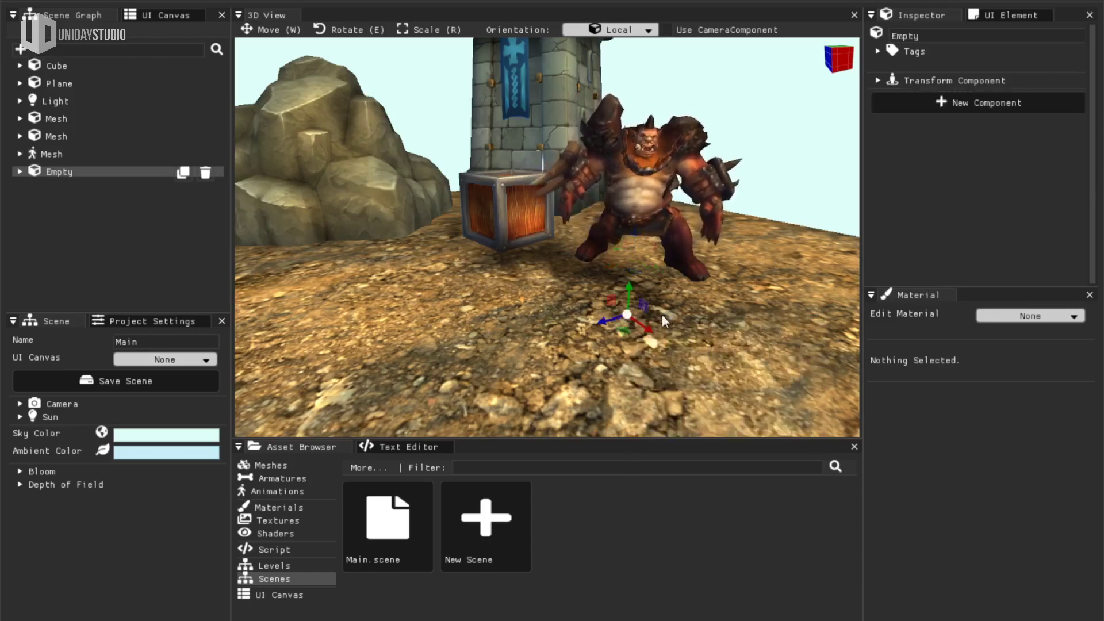
{"action": "left_click", "coordinate": [1035, 99]}
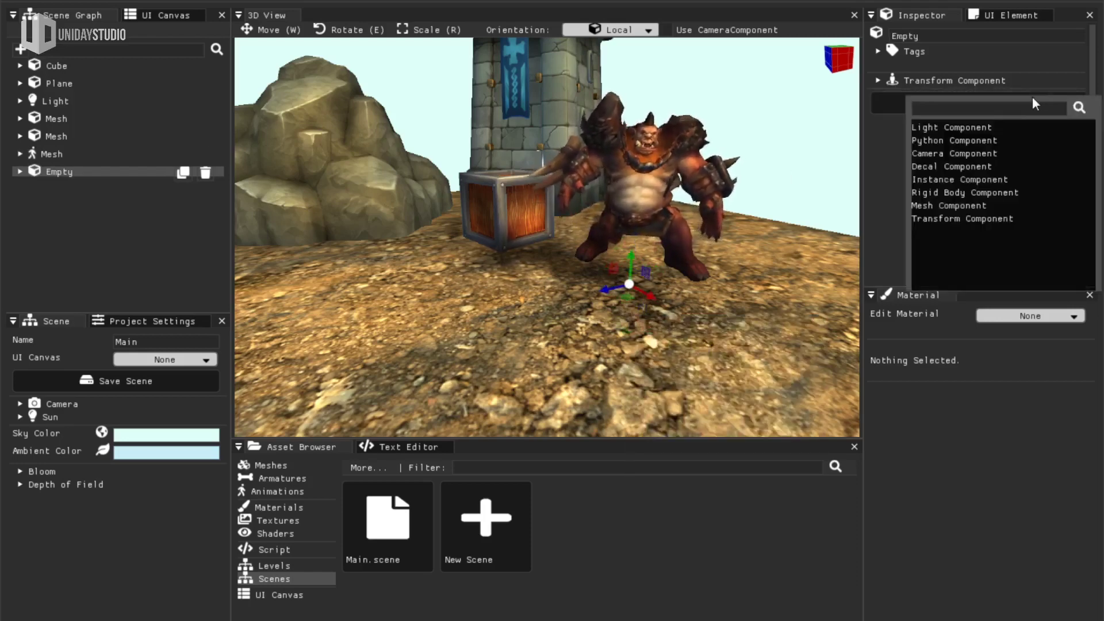
{"action": "left_click", "coordinate": [960, 153]}
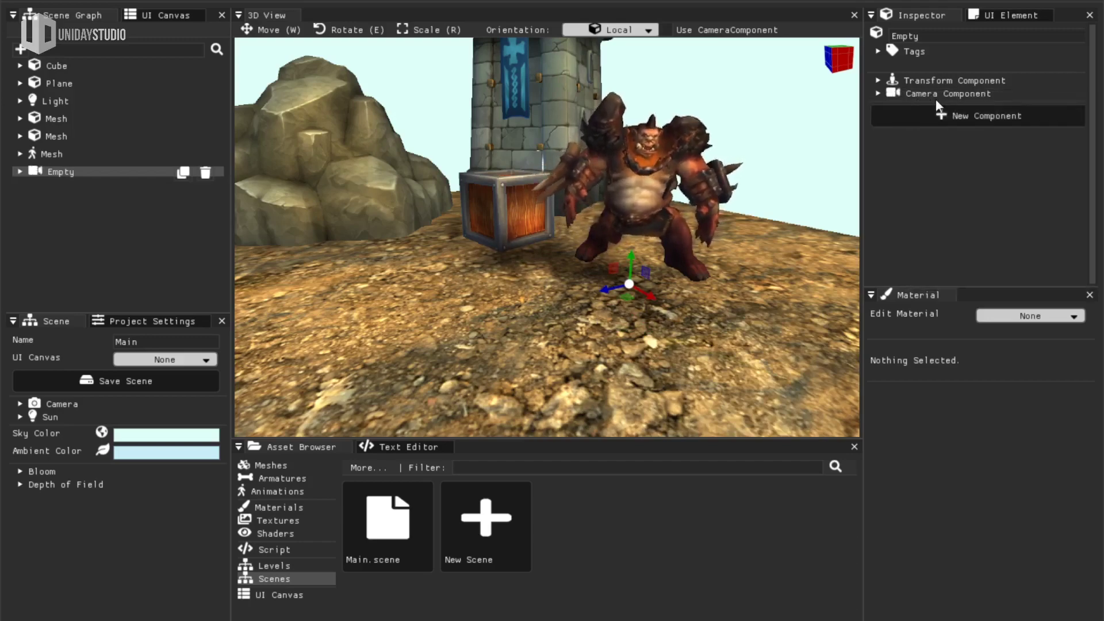
Step: Preview the scene through the new camera entity and return to the free editor view
{"action": "left_click", "coordinate": [670, 30]}
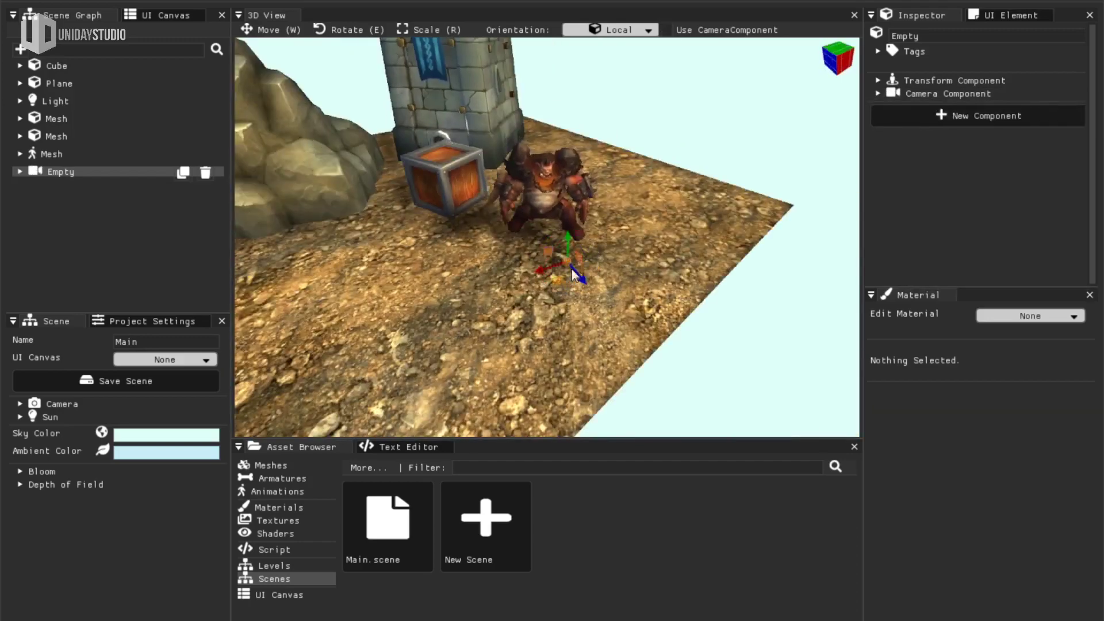
{"action": "left_click", "coordinate": [668, 30]}
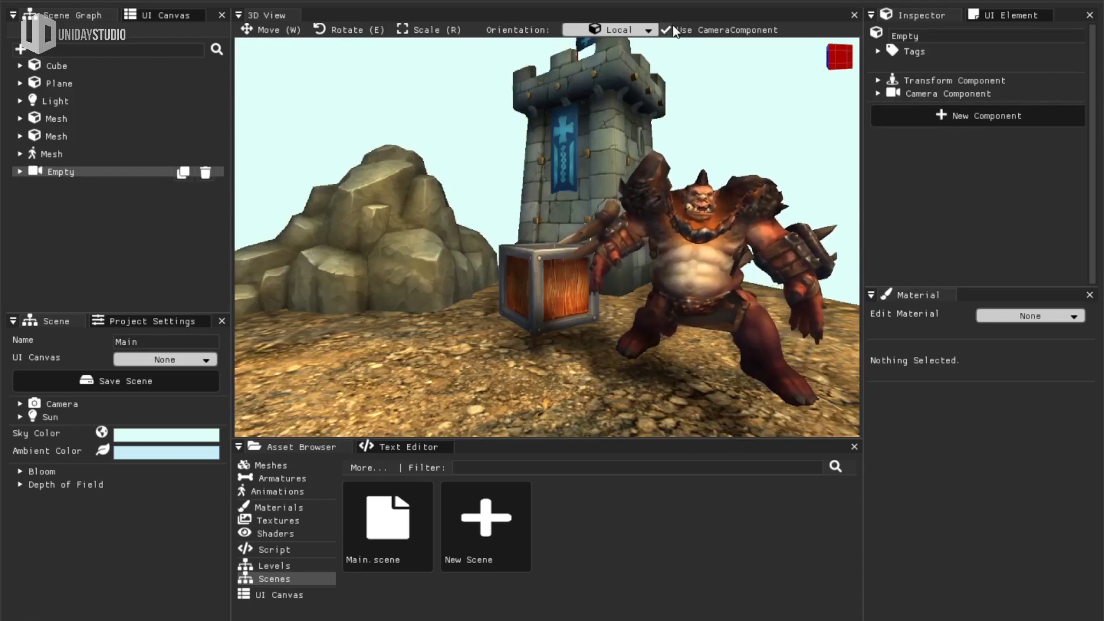
{"action": "left_click", "coordinate": [670, 30]}
{"action": "middle_click_drag", "start_coordinate": [547, 240], "coordinate": [667, 196]}
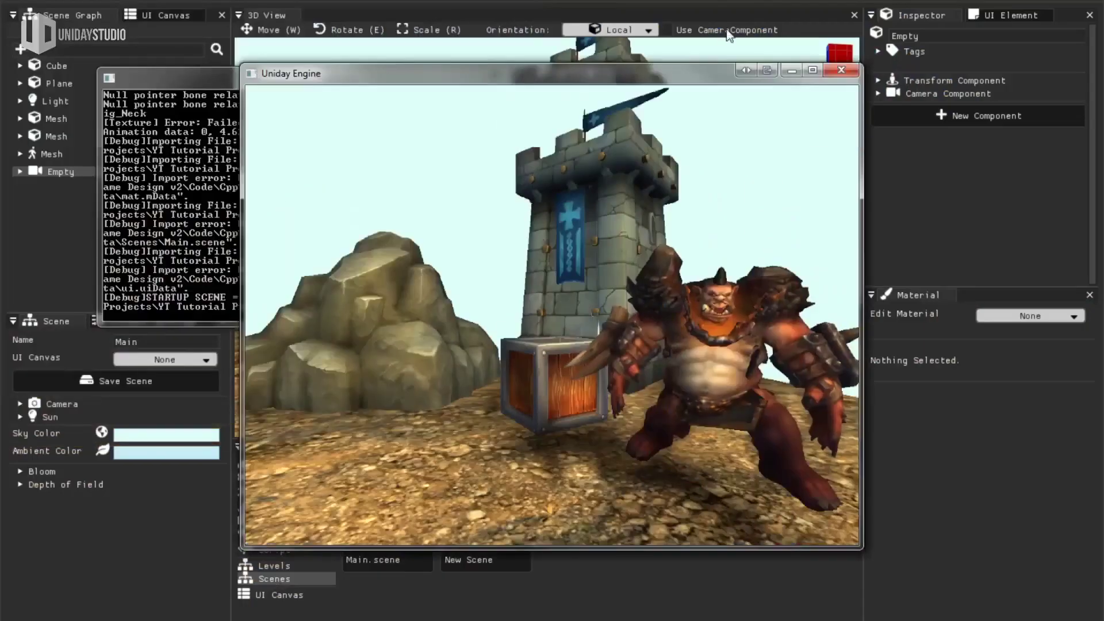
Step: Widen and reposition the running game's window to check the scene, and close the game
{"action": "left_click_drag", "start_coordinate": [857, 326], "coordinate": [1007, 327]}
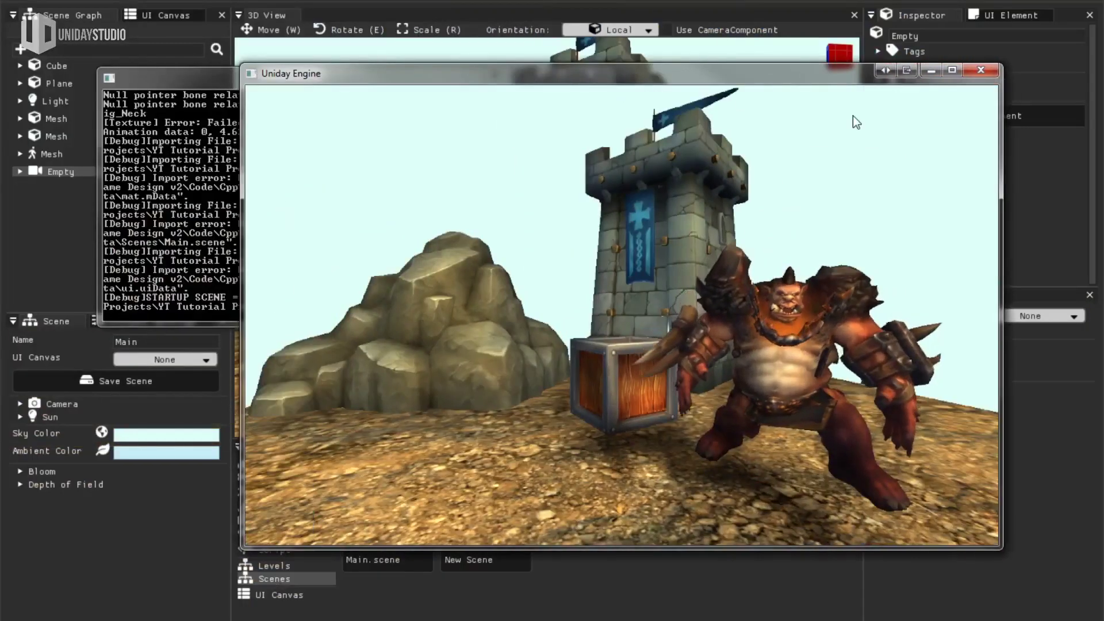
{"action": "left_click_drag", "start_coordinate": [796, 79], "coordinate": [685, 78]}
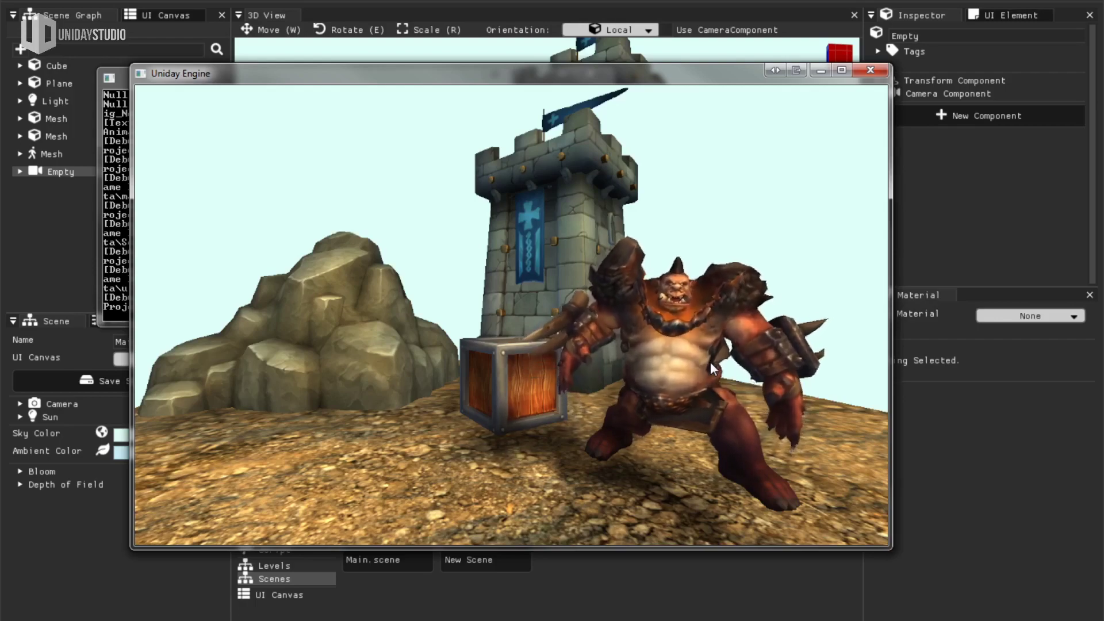
{"action": "left_click", "coordinate": [874, 70]}
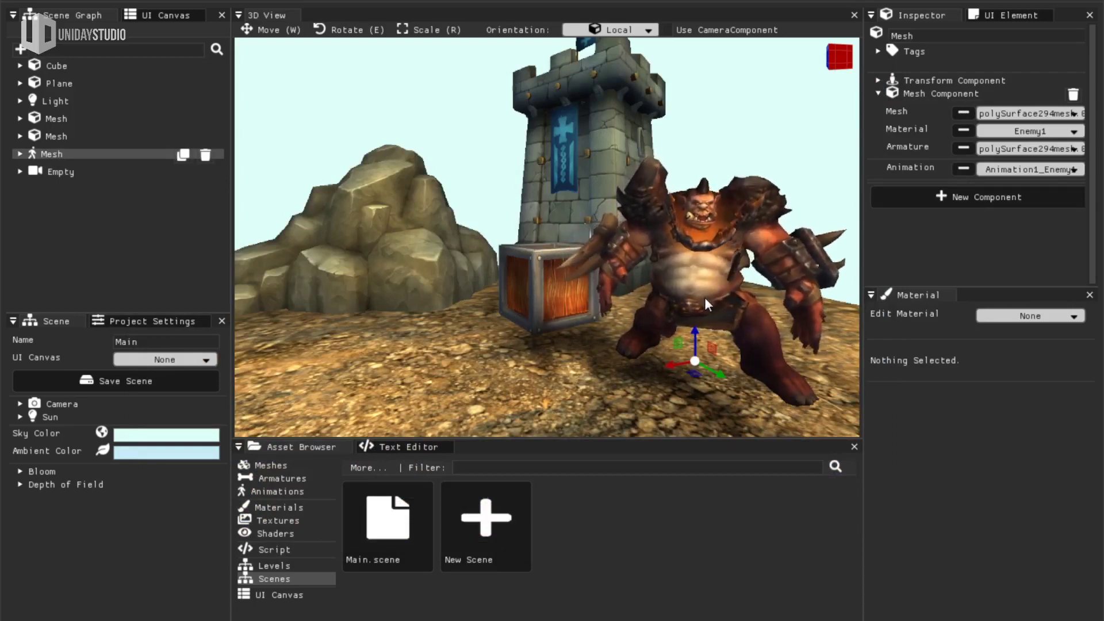
Step: Add a Python Component to the ogre's mesh entity
{"action": "key", "text": "w"}
{"action": "right_click_drag", "start_coordinate": [692, 308], "coordinate": [547, 239]}
{"action": "key", "text": "s"}
{"action": "left_click", "coordinate": [988, 201]}
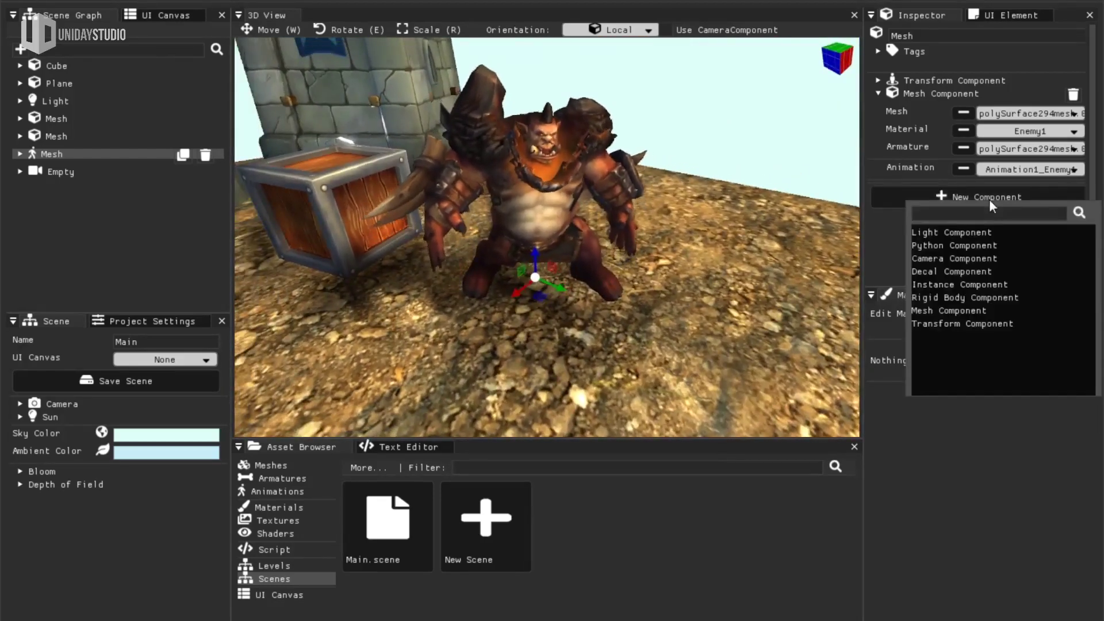
{"action": "left_click", "coordinate": [954, 245]}
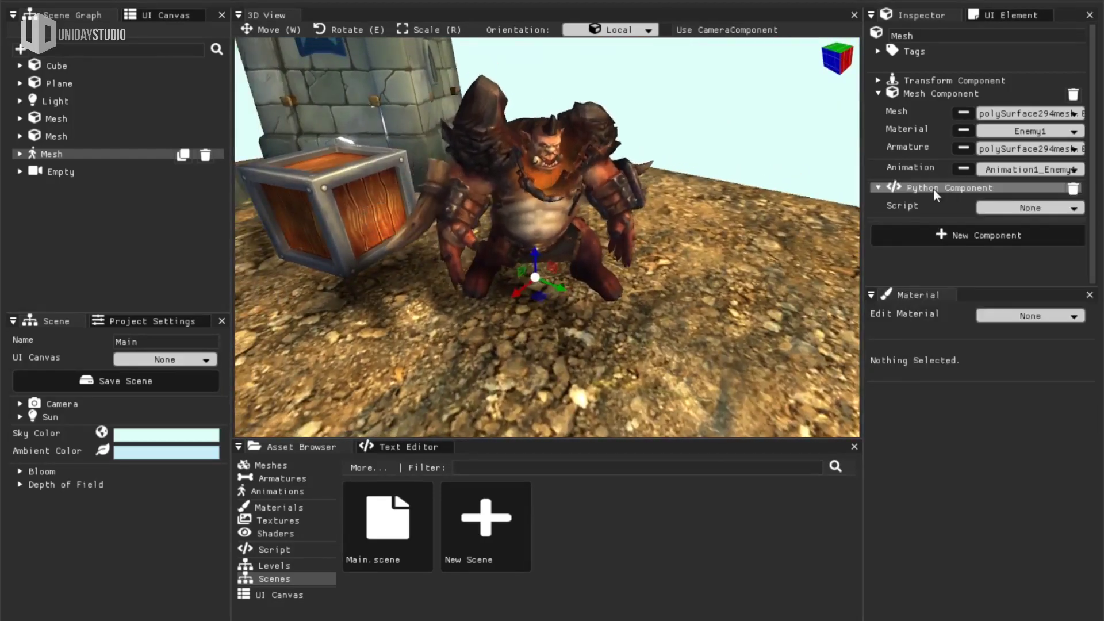
Step: Create a new script named BasicMovement for the ogre's Python Component
{"action": "left_click", "coordinate": [1017, 205]}
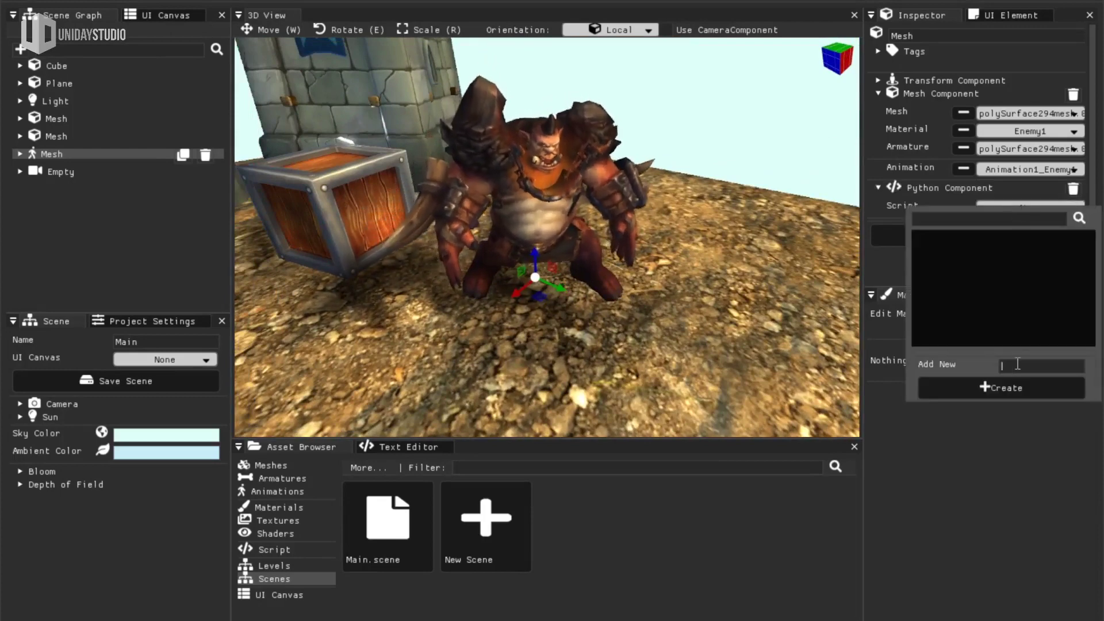
{"action": "type", "text": "BasicMo"}
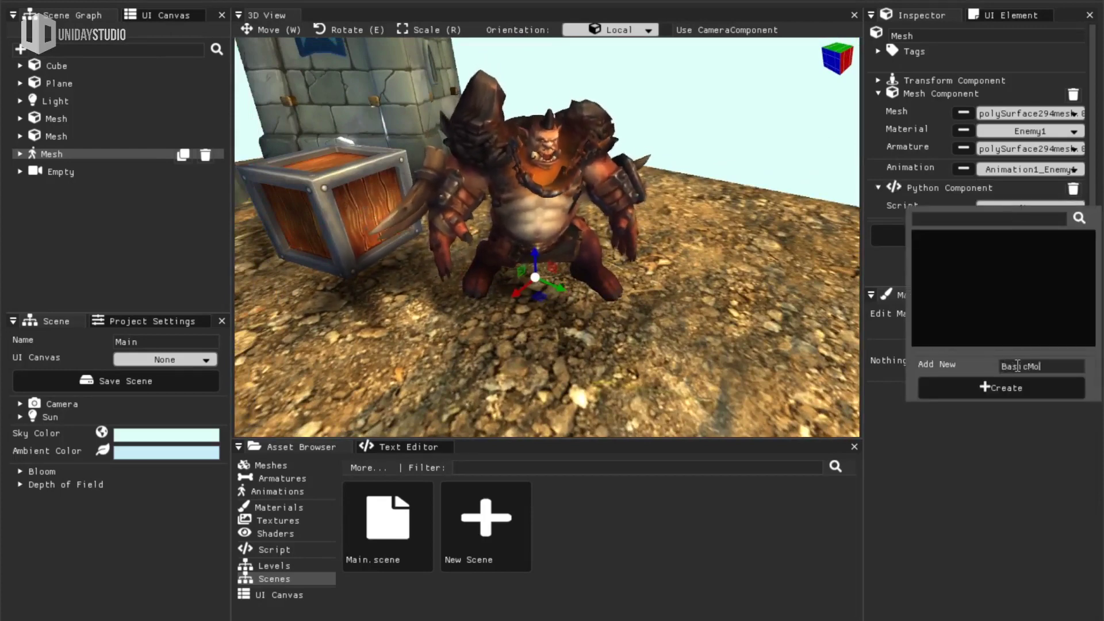
{"action": "type", "text": "vement"}
{"action": "left_click", "coordinate": [1000, 387]}
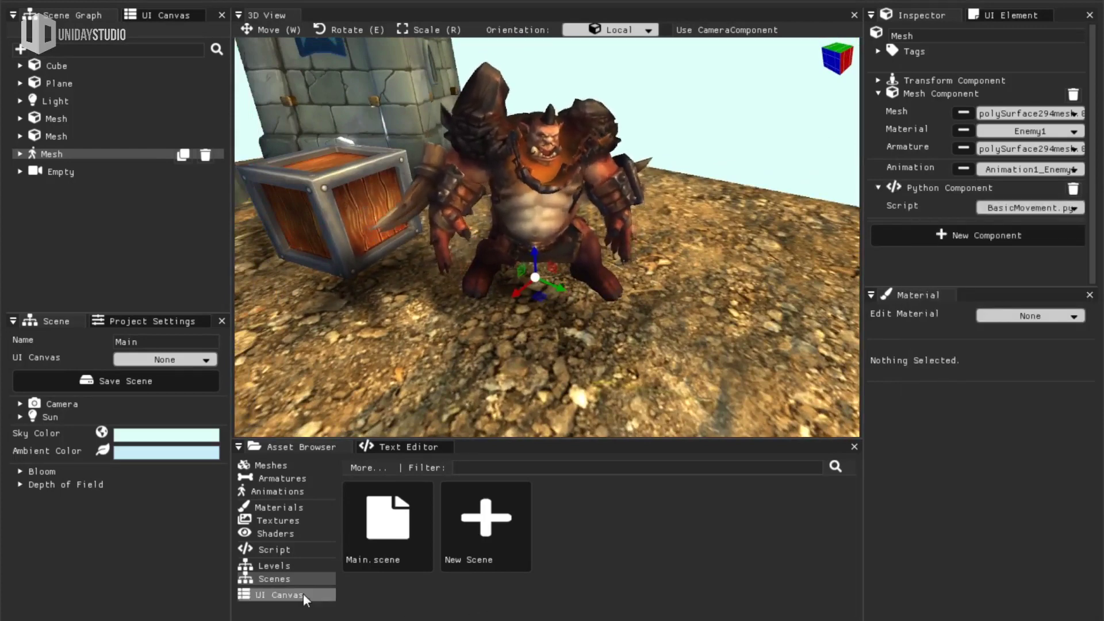
Step: Open BasicMovement.py from the script assets for editing and enlarge the code editing area
{"action": "left_click", "coordinate": [281, 550]}
{"action": "left_click", "coordinate": [399, 446]}
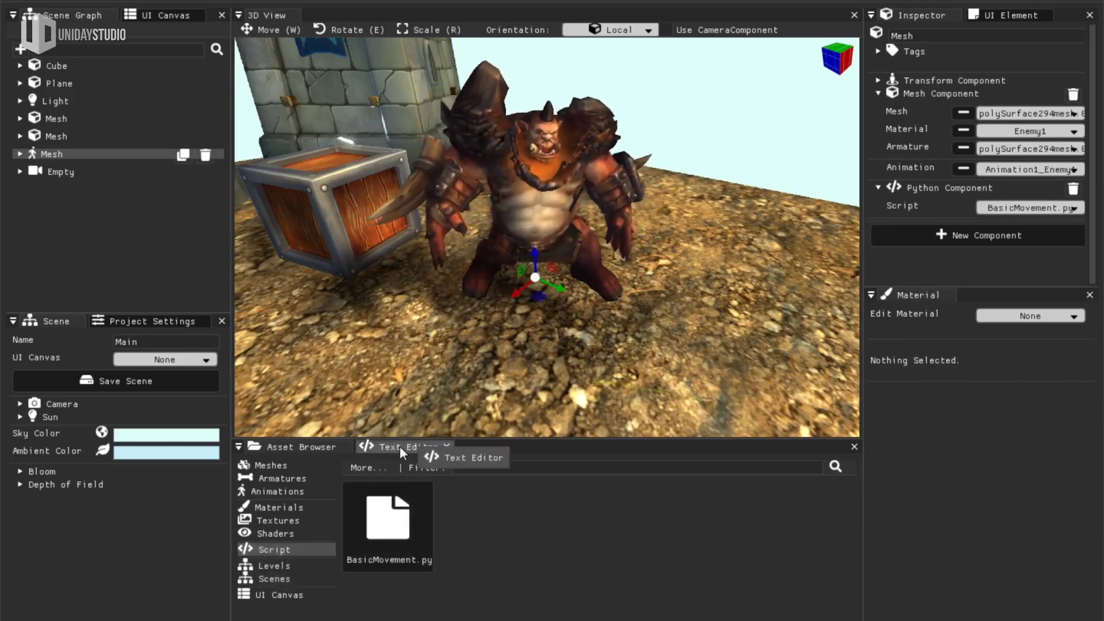
{"action": "left_click_drag", "start_coordinate": [536, 439], "coordinate": [536, 272]}
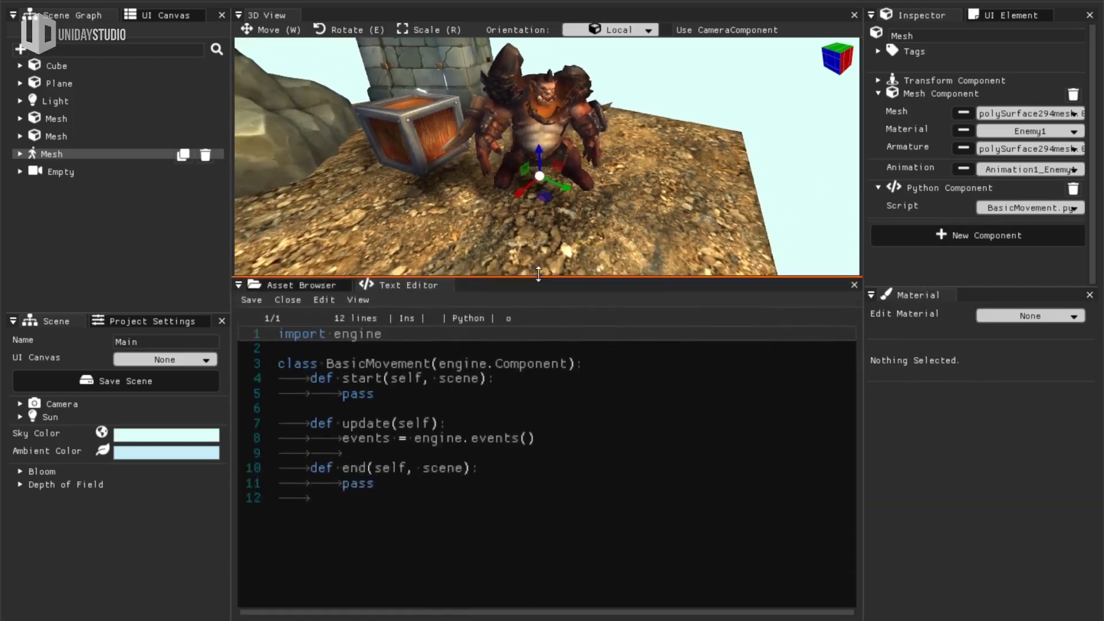
{"action": "left_click", "coordinate": [425, 484]}
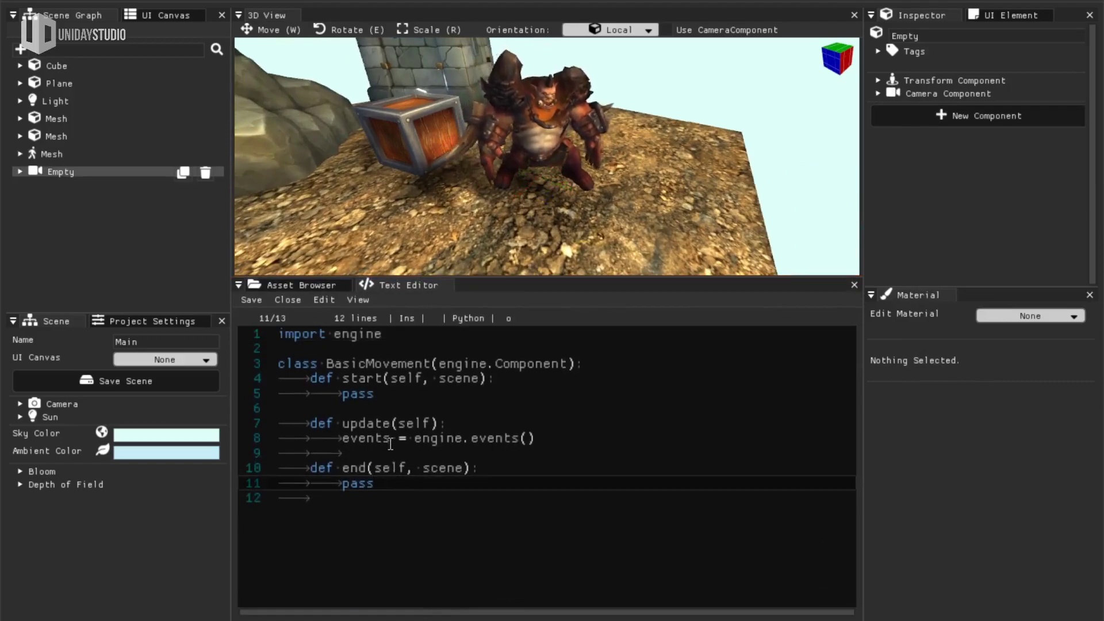
Step: Add the line mesh = self.getEntity().get("Mesh Component") below the events line in the update method
{"action": "left_click", "coordinate": [566, 438]}
{"action": "key", "text": "Return"}
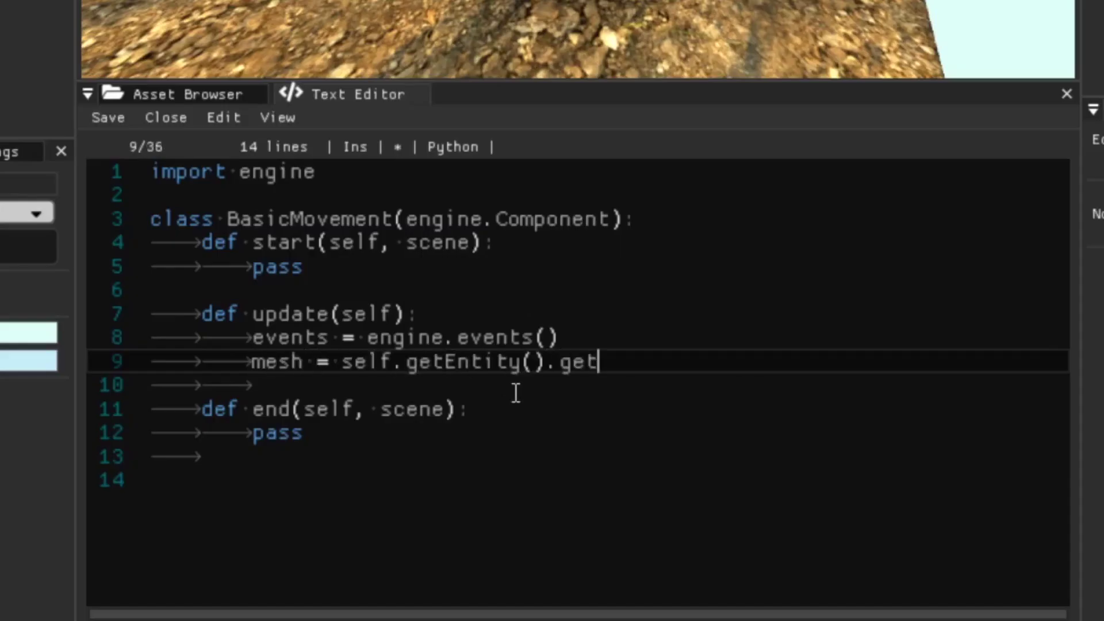
{"action": "type", "text": "\")"}
Step: Add an if events.active("W"): branch that calls mesh.setAnimation("Animation1_Enemy")
{"action": "key", "text": "Return"}
{"action": "key", "text": "Return"}
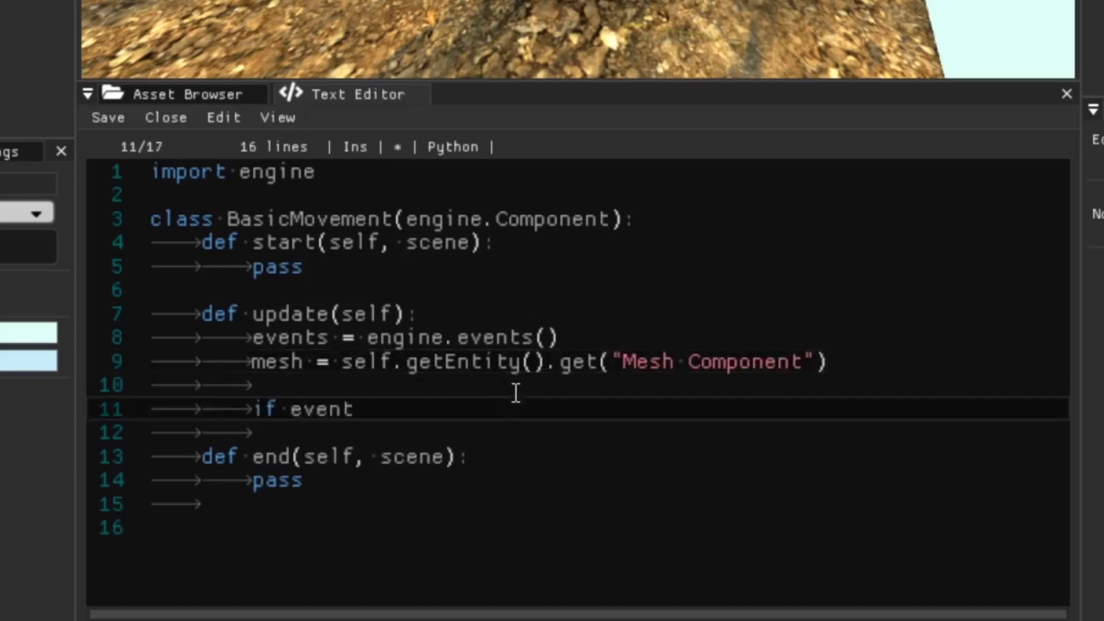
{"action": "key", "text": "Return"}
{"action": "type", "text": "mesh.setAnimation(\"Animation1_Enemy"}
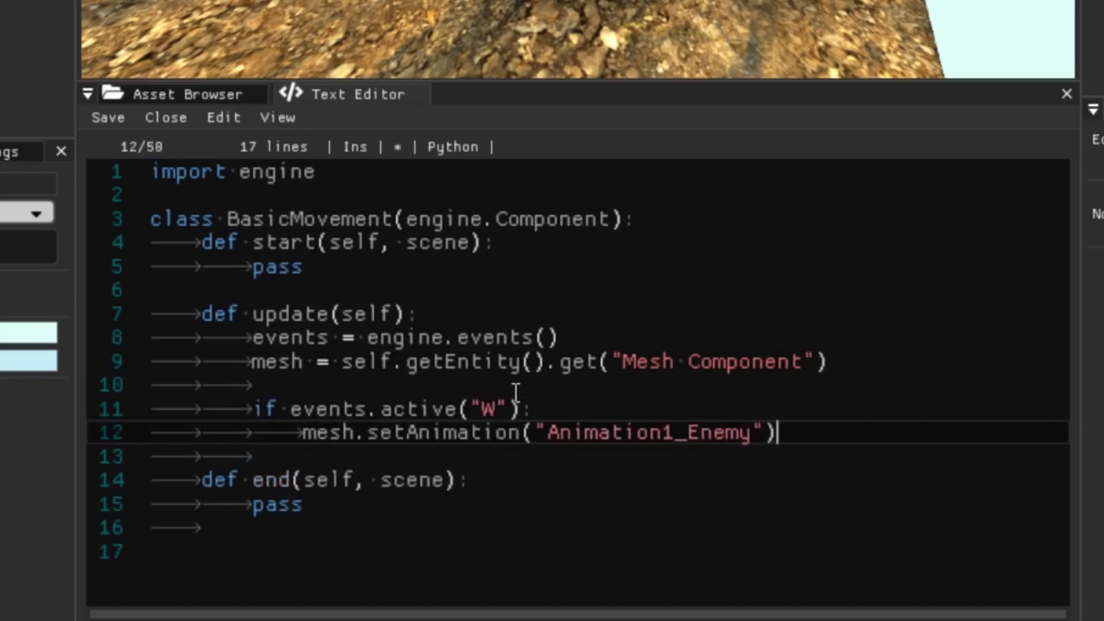
Step: Add an else branch that calls mesh.setAnimation("Animation1_Enemy1run")
{"action": "key", "text": "Return"}
{"action": "key", "text": "BackSpace"}
{"action": "type", "text": "else:"}
{"action": "key", "text": "Return"}
{"action": "type", "text": "mation("}
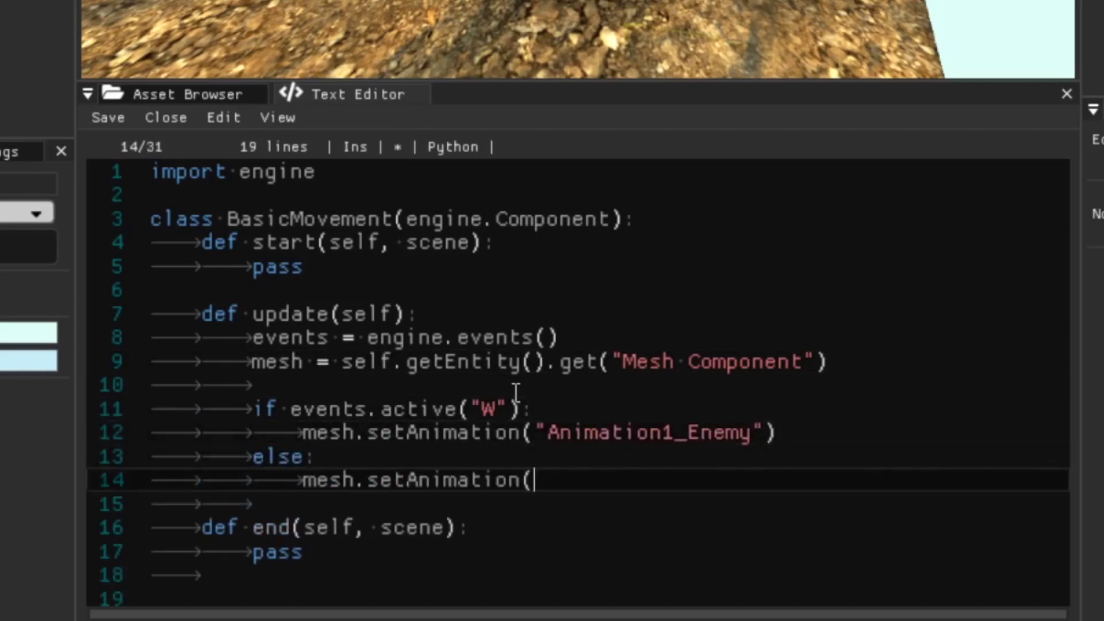
{"action": "type", "text": "\"Animation1_"}
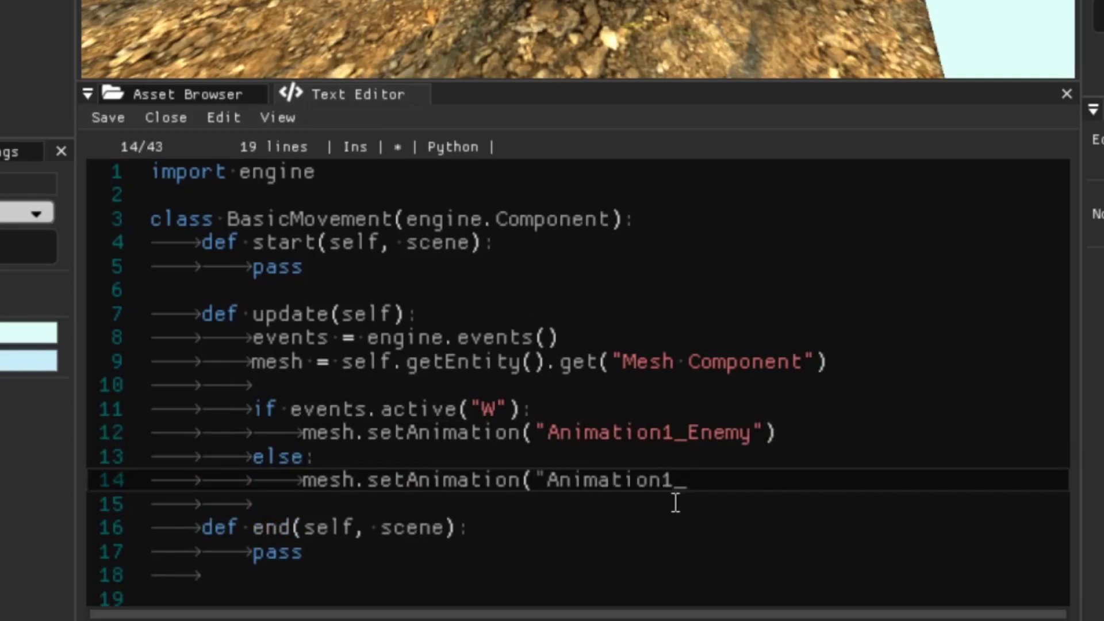
{"action": "type", "text": "Enemy1run\")"}
Step: Correct the animation names so the W branch uses "Animation1_Enemy1run" and the else branch uses "Animation1_Enemy1"
{"action": "left_click", "coordinate": [751, 431]}
{"action": "type", "text": "1"}
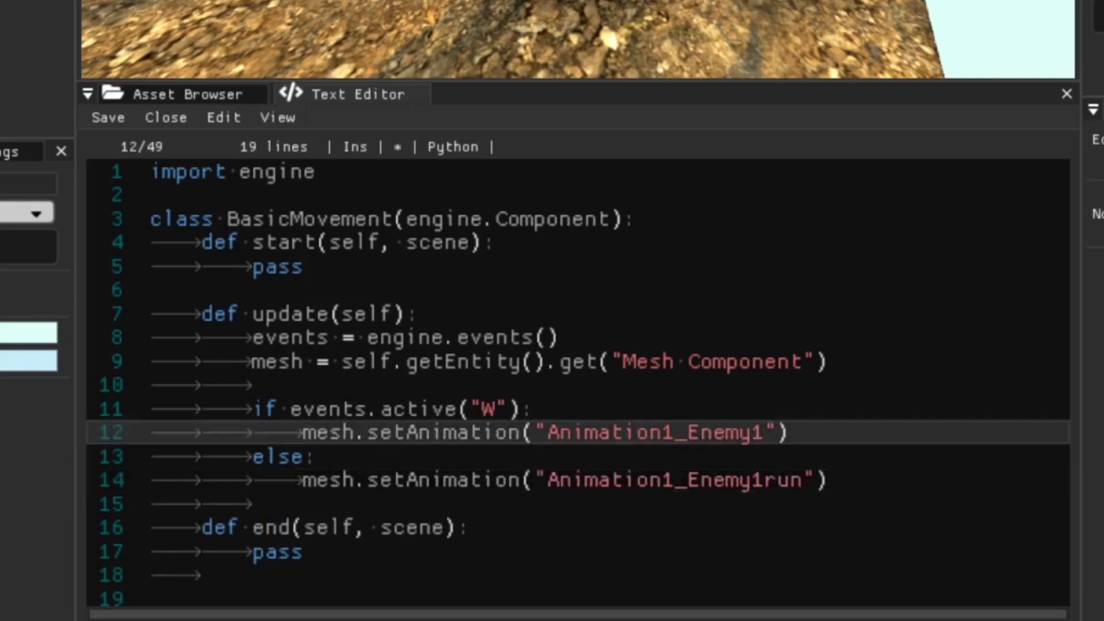
{"action": "left_click", "coordinate": [855, 504]}
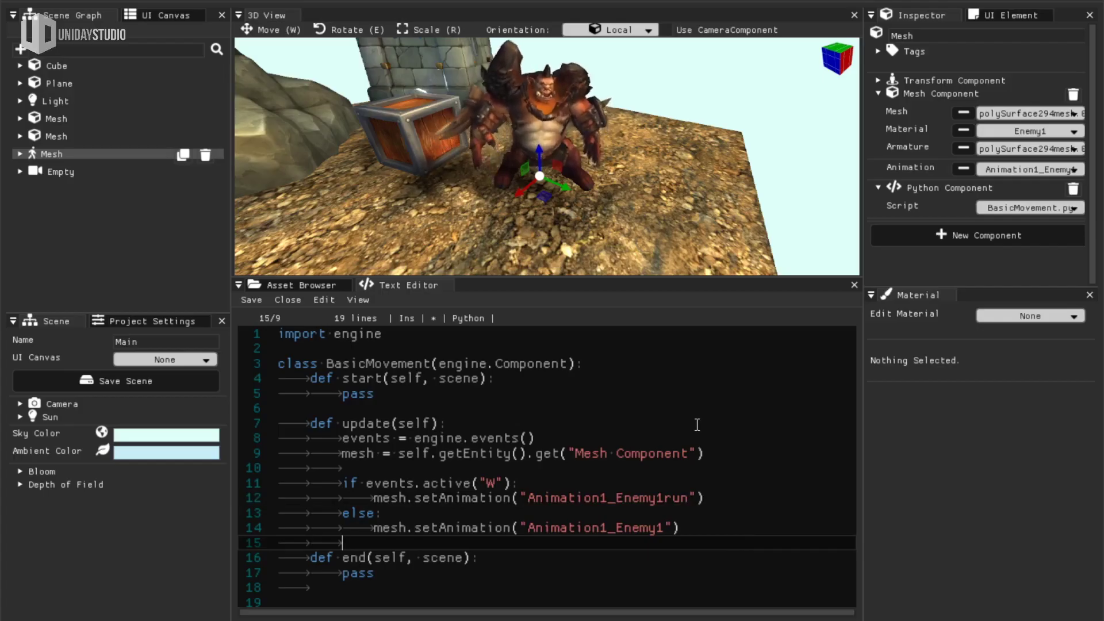
Step: Run the game and test the ogre's animation switch with the W control
{"action": "key", "text": "F5"}
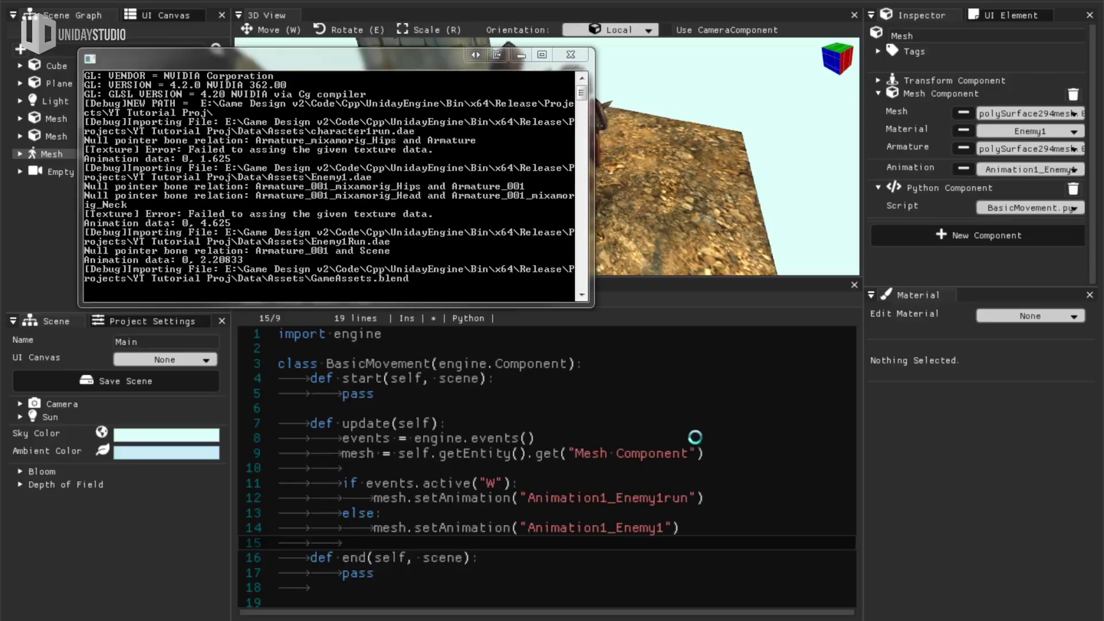
{"action": "key", "text": "w"}
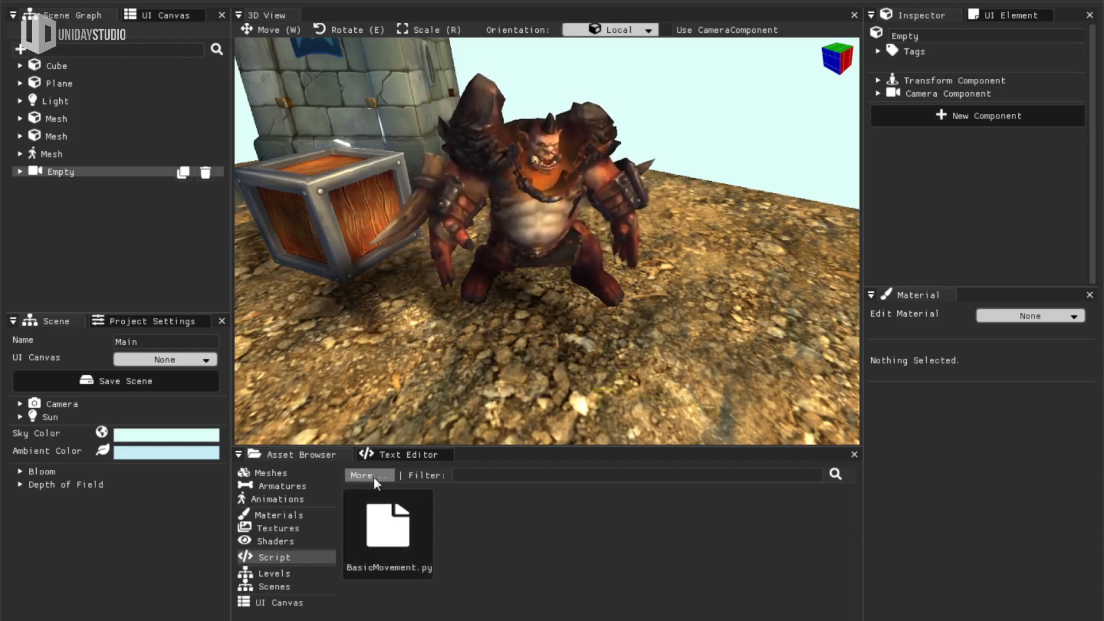
Step: Open the project's Assets folder in the file explorer, go up to the Data folder and select its Scripts folder
{"action": "left_click", "coordinate": [374, 475]}
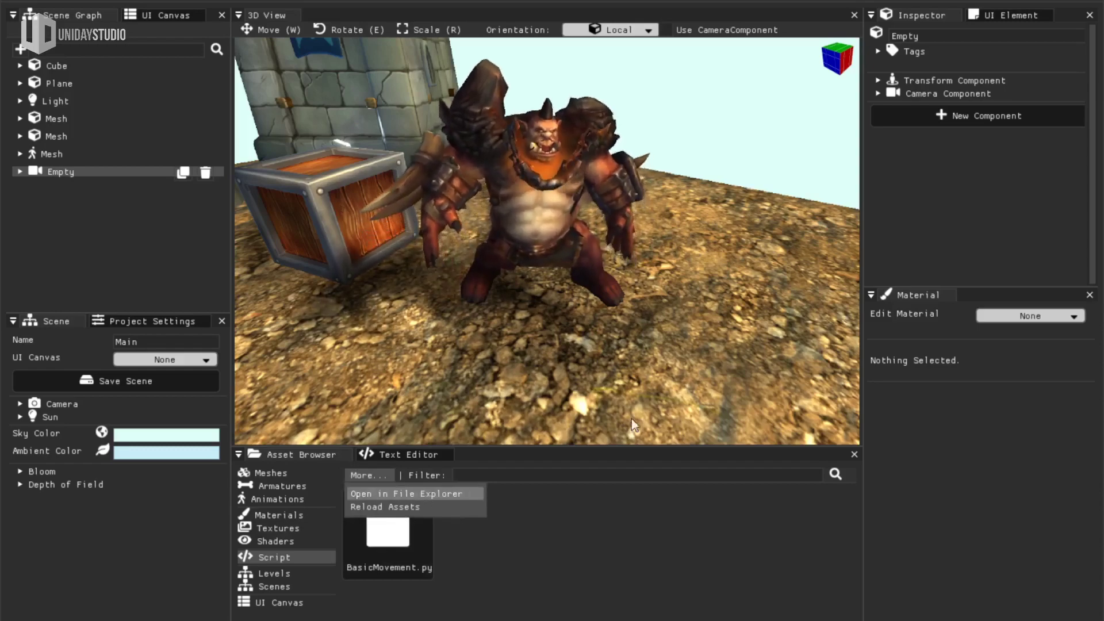
{"action": "left_click", "coordinate": [413, 493]}
{"action": "left_click_drag", "start_coordinate": [523, 0], "coordinate": [689, 223]}
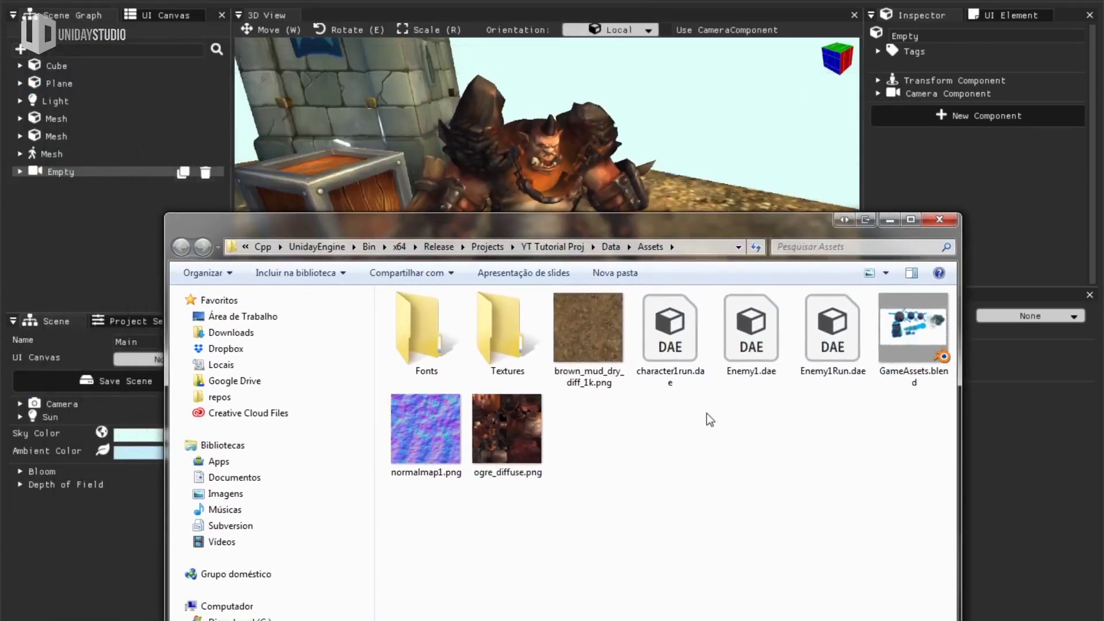
{"action": "left_click", "coordinate": [610, 246]}
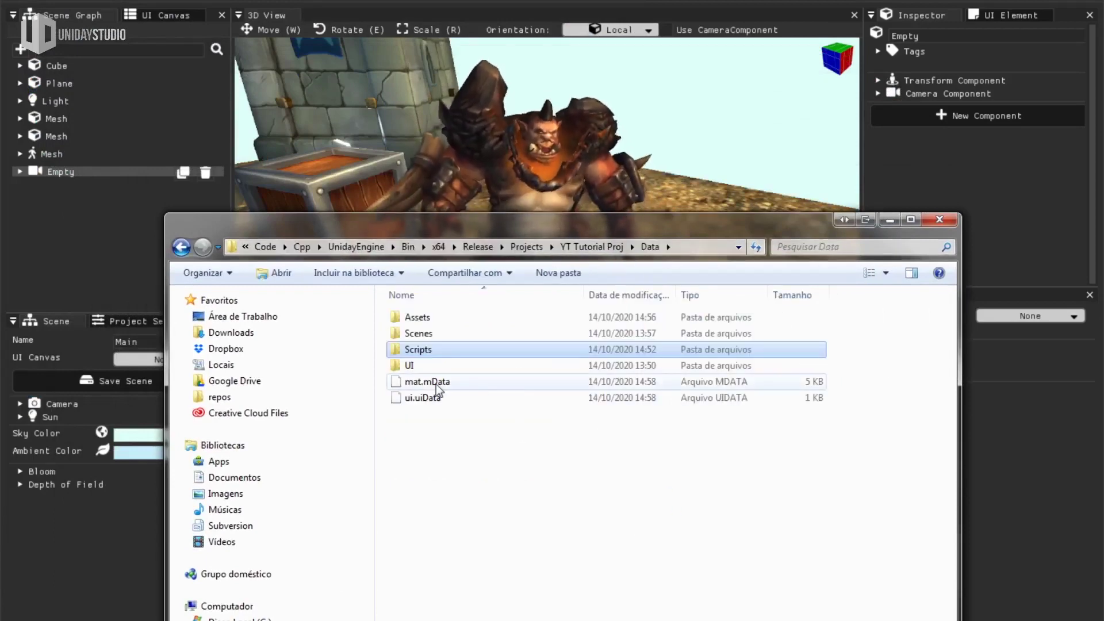
{"action": "left_click", "coordinate": [427, 351]}
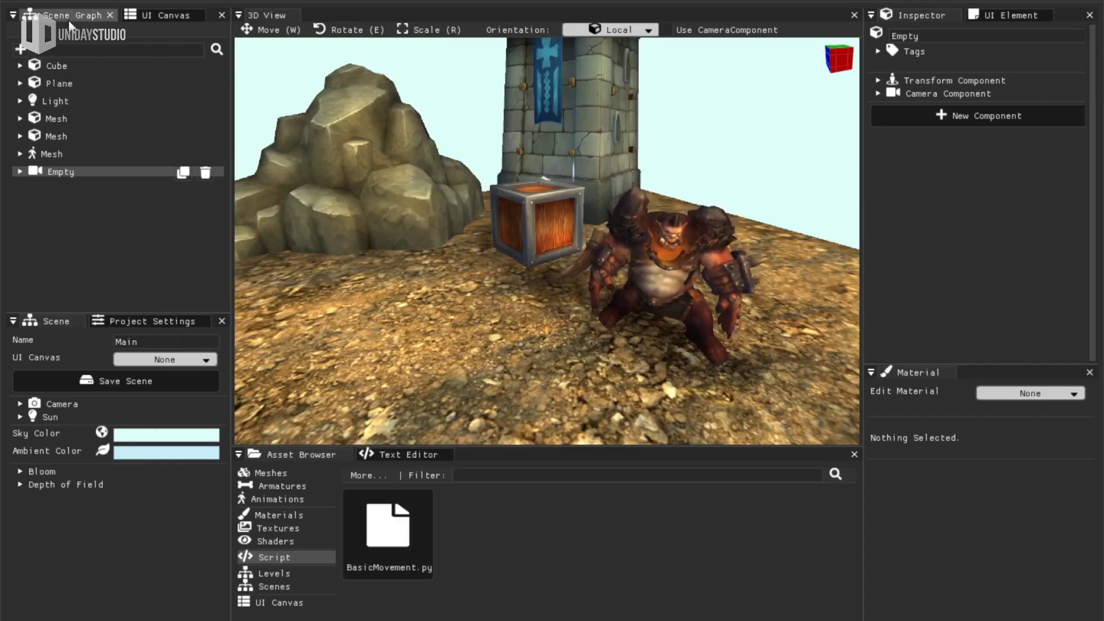
Step: Add a Rigid Body Component to the ground plane and assign Default Plane as its collision mesh
{"action": "left_click", "coordinate": [54, 81]}
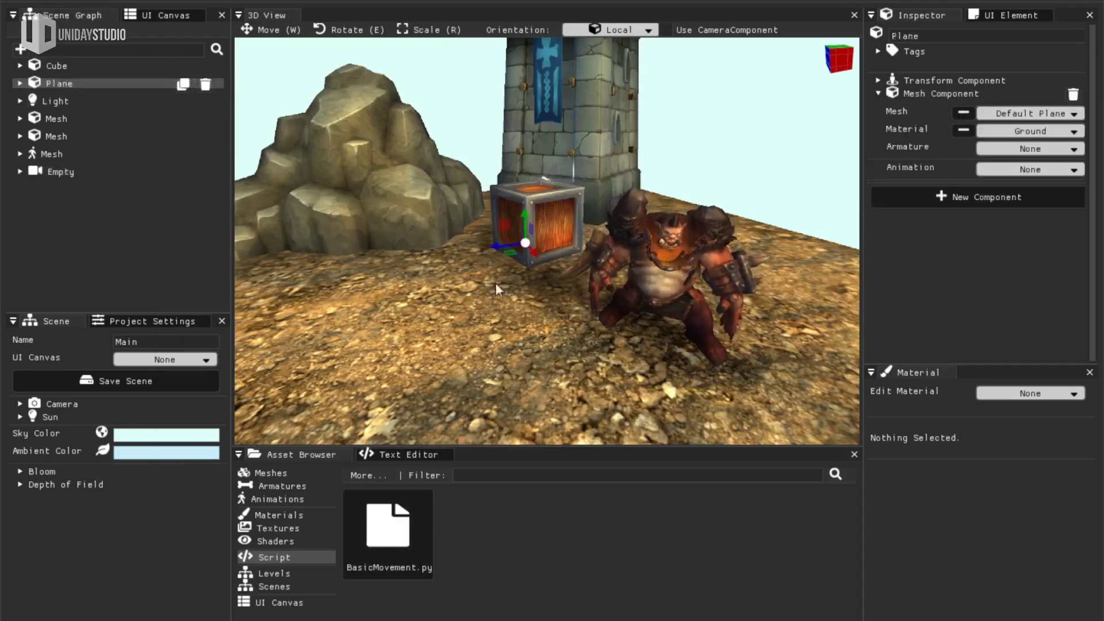
{"action": "left_click", "coordinate": [1003, 201]}
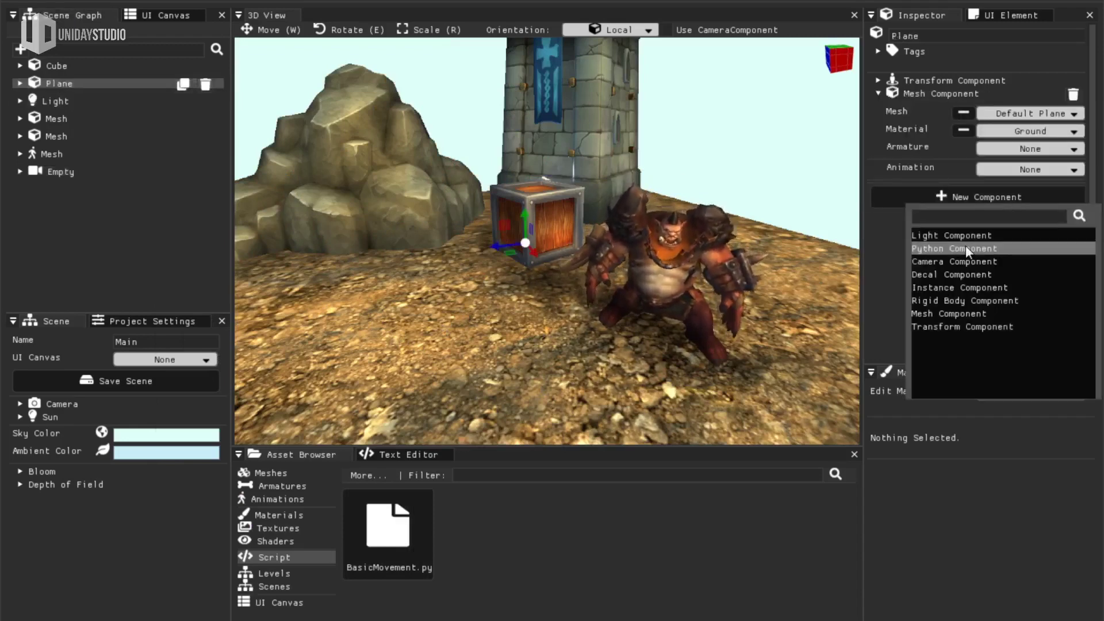
{"action": "left_click", "coordinate": [995, 300]}
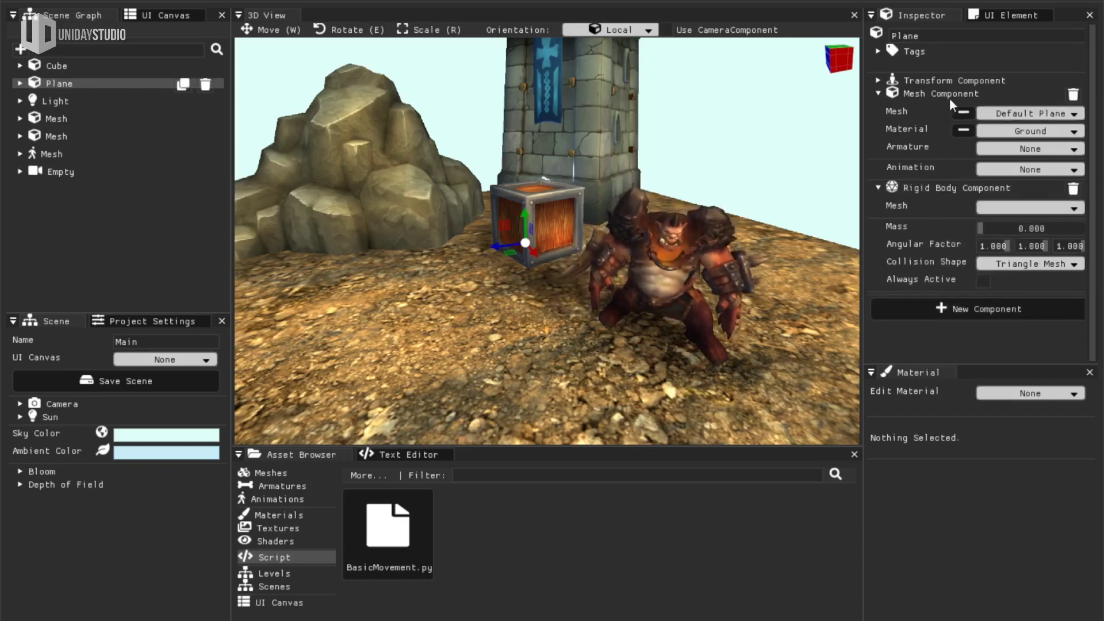
{"action": "left_click_drag", "start_coordinate": [1005, 114], "coordinate": [1033, 208]}
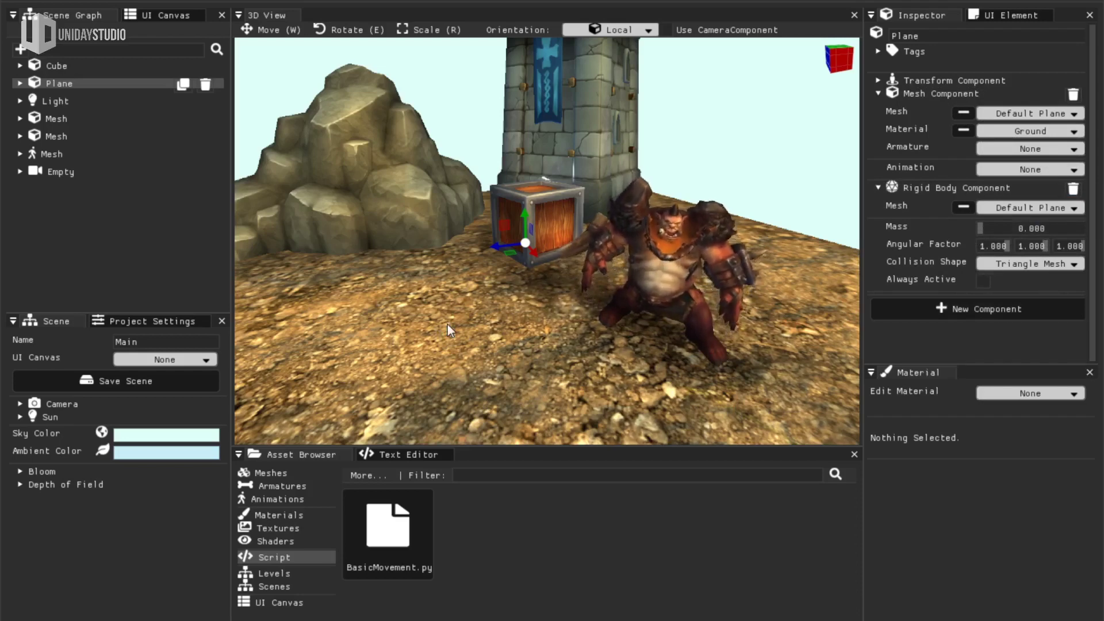
Step: Raise the wooden crate well above the ground and add a Rigid Body Component to it
{"action": "left_click", "coordinate": [546, 213]}
{"action": "left_click_drag", "start_coordinate": [538, 223], "coordinate": [540, 102]}
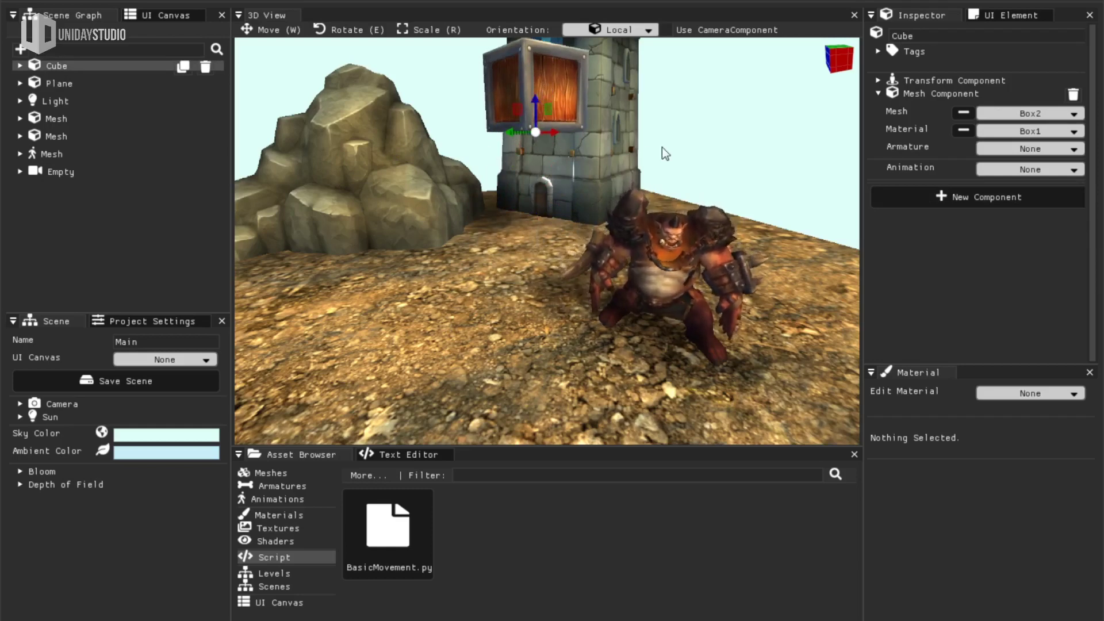
{"action": "left_click", "coordinate": [983, 198]}
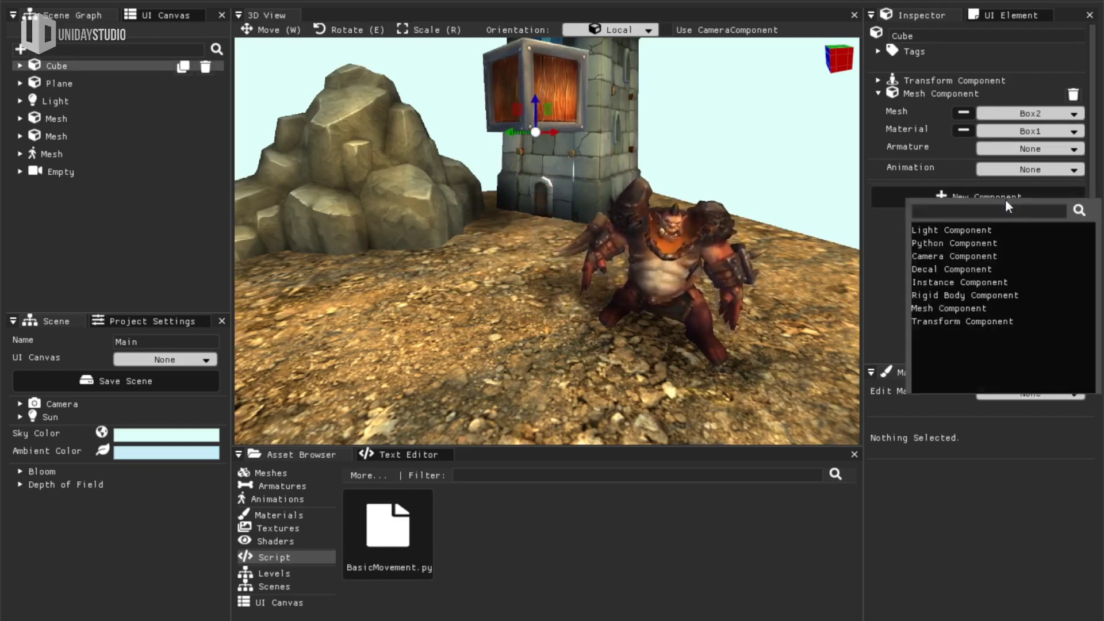
{"action": "left_click", "coordinate": [984, 296]}
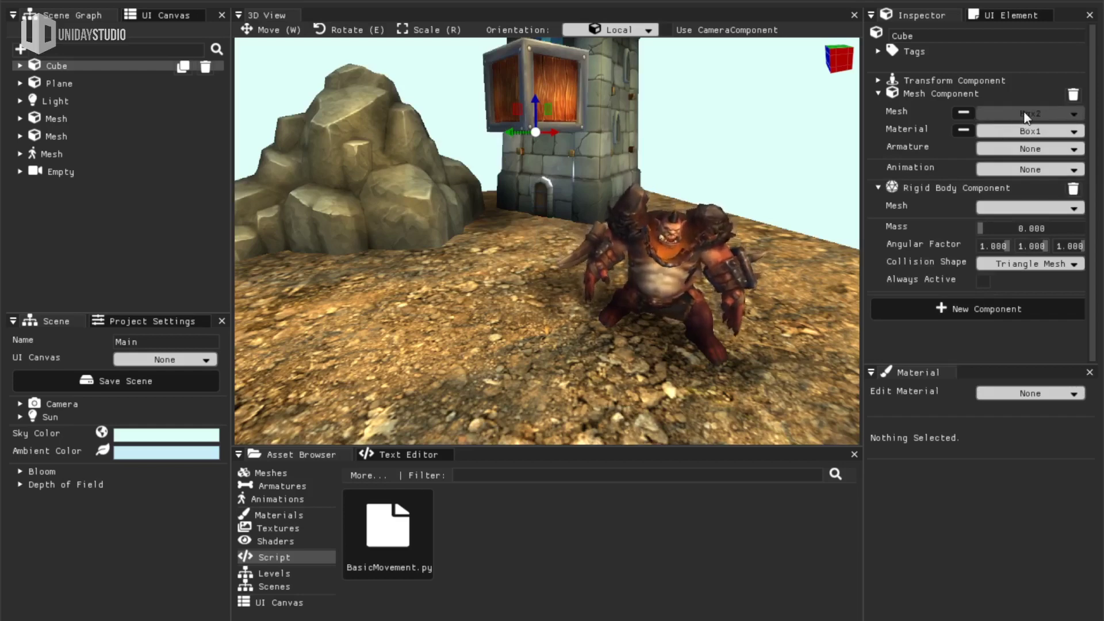
Step: Set the crate's rigid body to the Box2 mesh, a mass of 21.111 and the Convex Hull collision shape
{"action": "left_click", "coordinate": [1025, 208]}
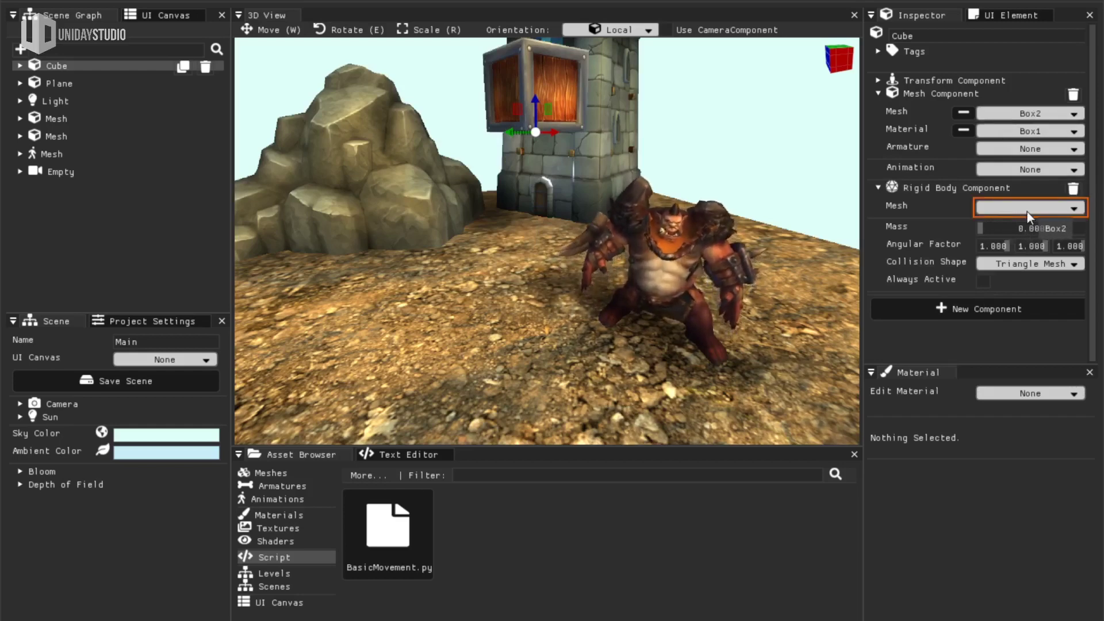
{"action": "left_click", "coordinate": [1054, 228]}
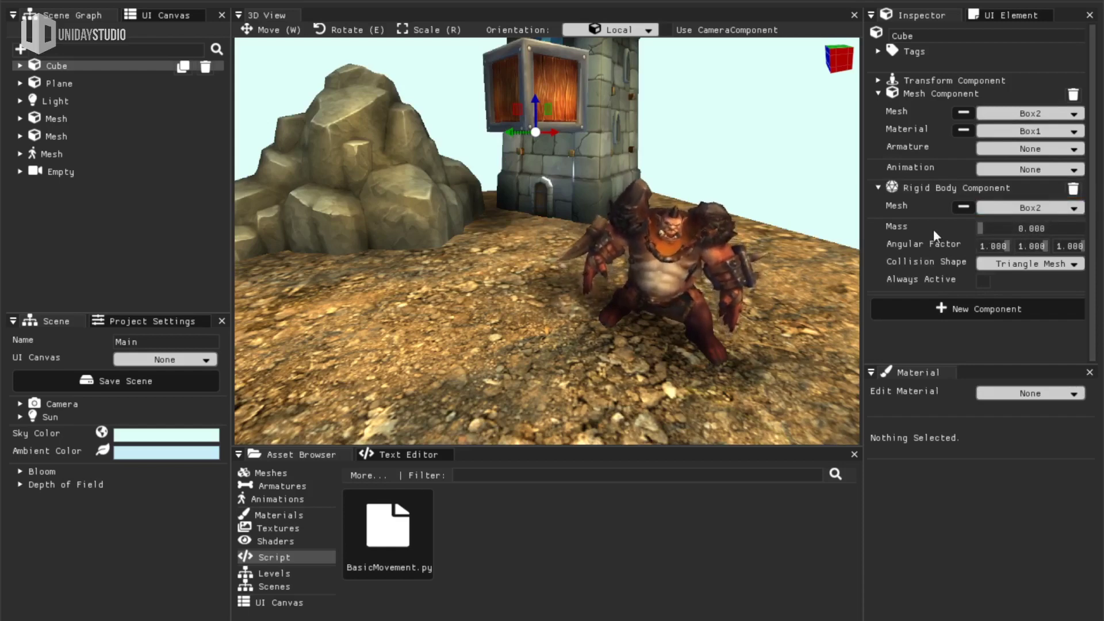
{"action": "left_click_drag", "start_coordinate": [981, 227], "coordinate": [1002, 227]}
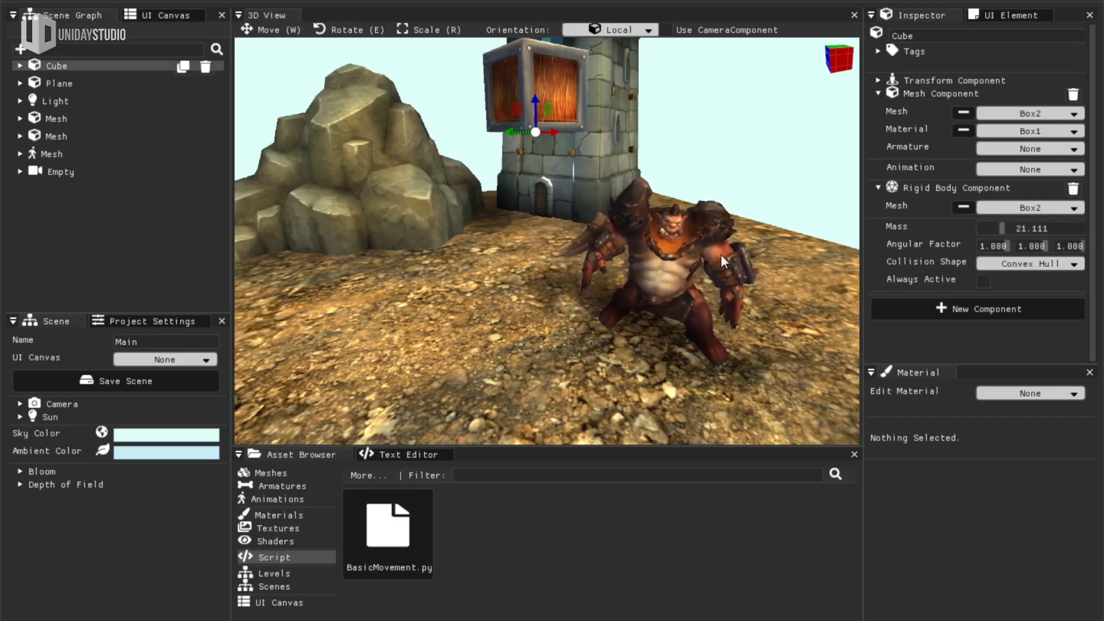
Step: Run the game to check the crate's physics against the ground, and return to the editor
{"action": "key", "text": "p"}
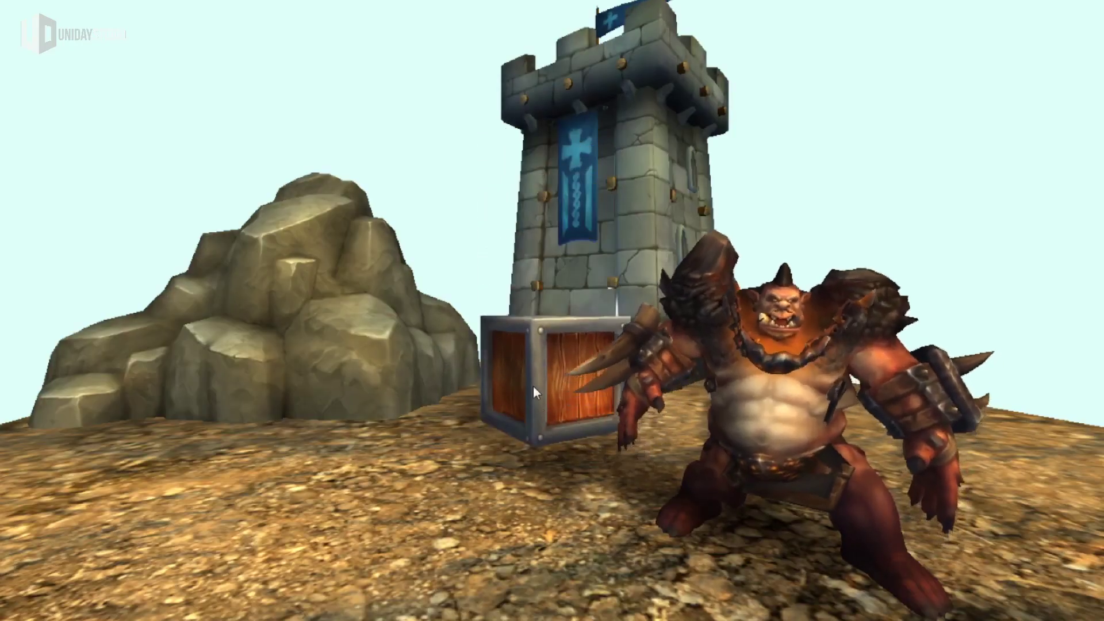
{"action": "key", "text": "Escape"}
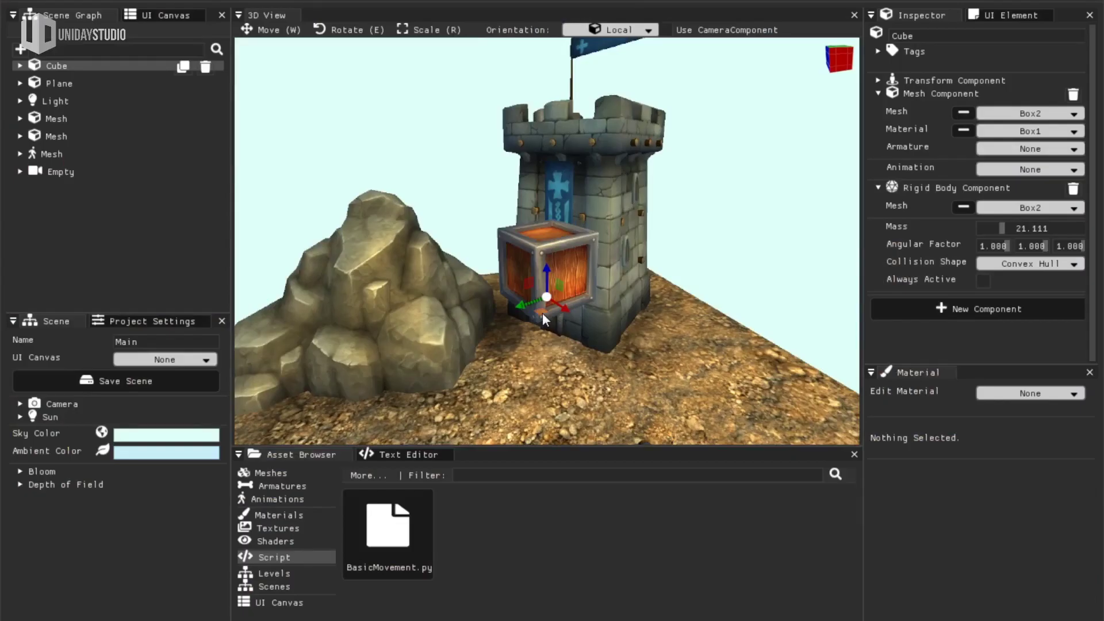
Step: Duplicate the crate into two tilted copies stacked in the air above the original, toward the rocks
{"action": "key", "text": "shift+d"}
{"action": "key", "text": "z"}
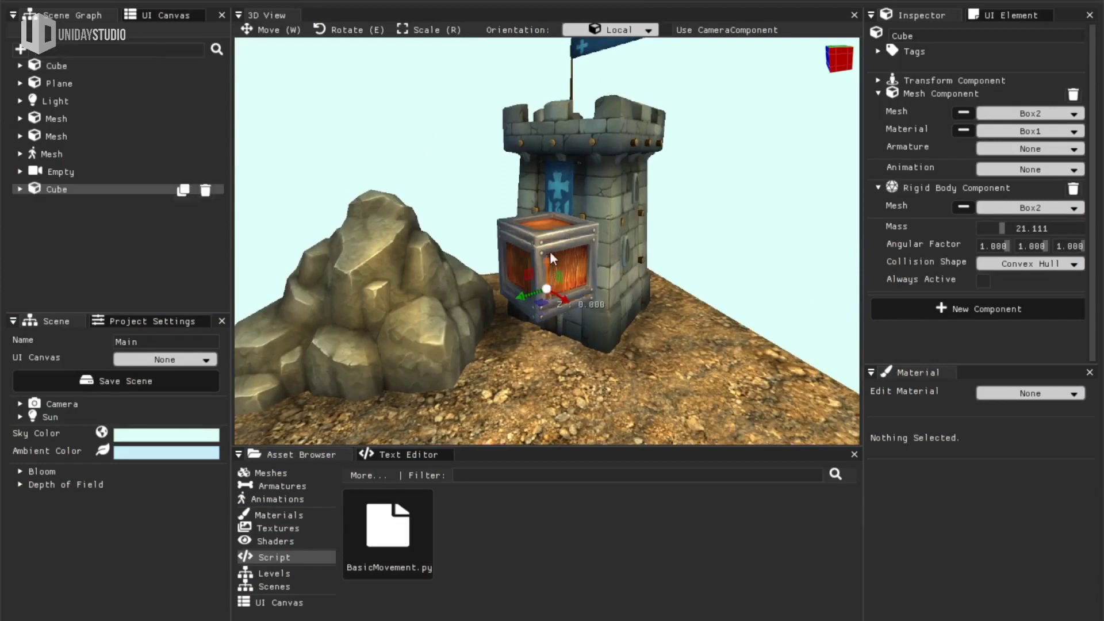
{"action": "left_click_drag", "start_coordinate": [550, 252], "coordinate": [522, 153]}
{"action": "key", "text": "e"}
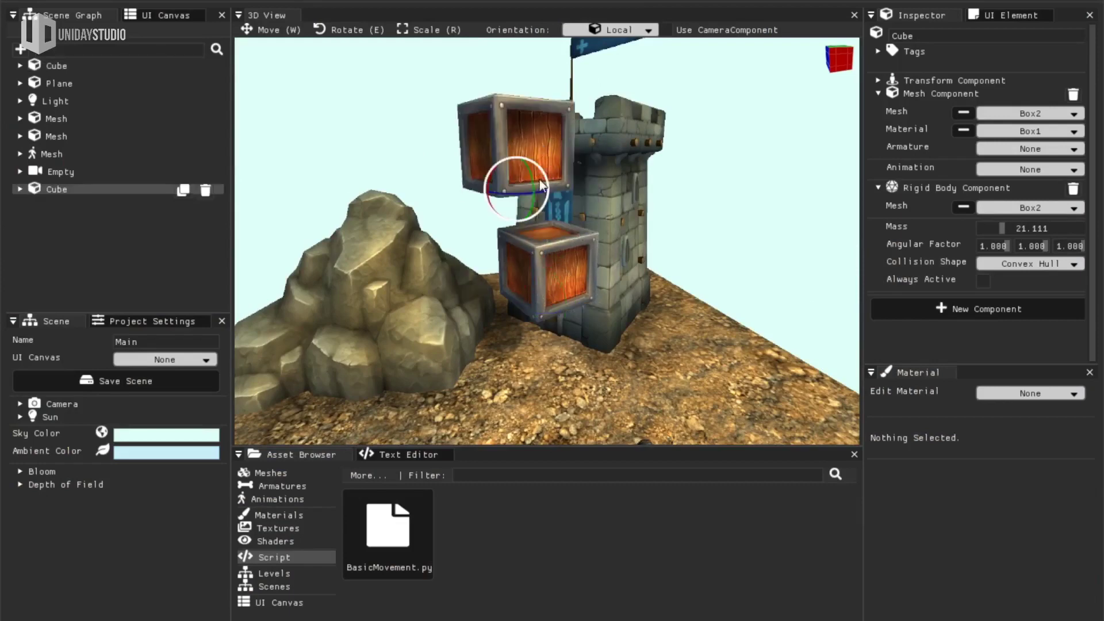
{"action": "left_click", "coordinate": [543, 151]}
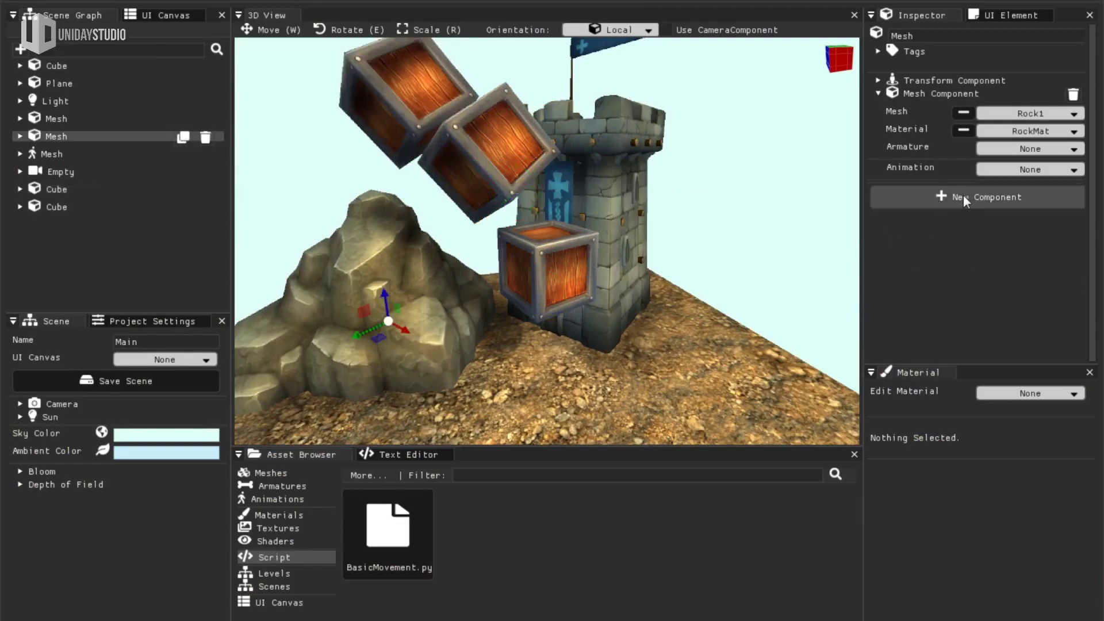
Step: Add a Rigid Body Component to the rocks, run the game to check how the stacked crates collide, and return to the editor
{"action": "left_click", "coordinate": [963, 197]}
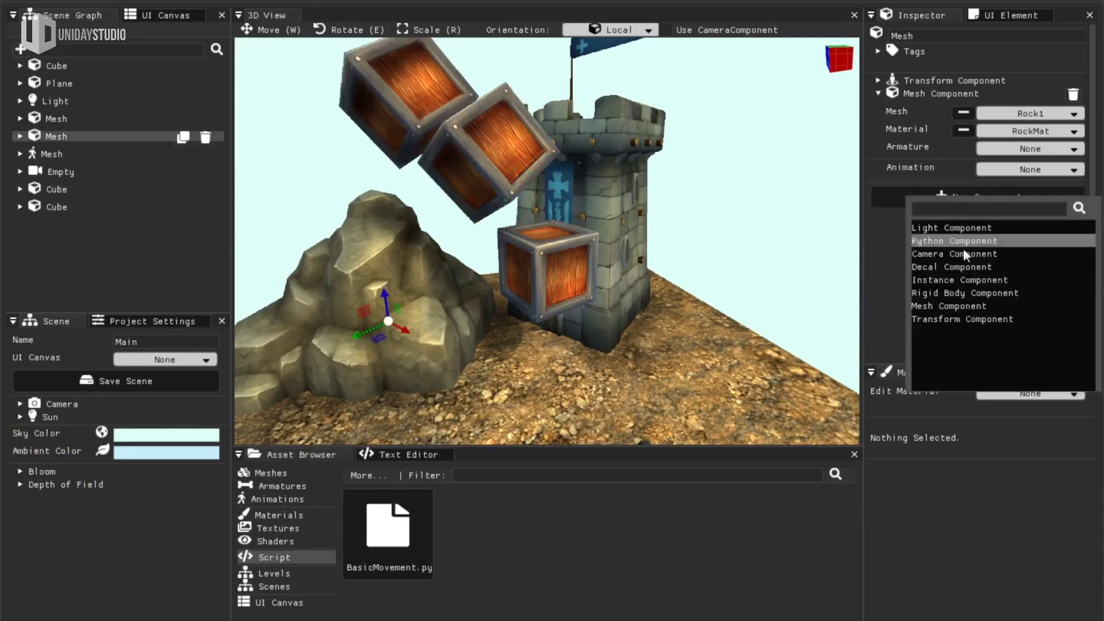
{"action": "left_click", "coordinate": [979, 295]}
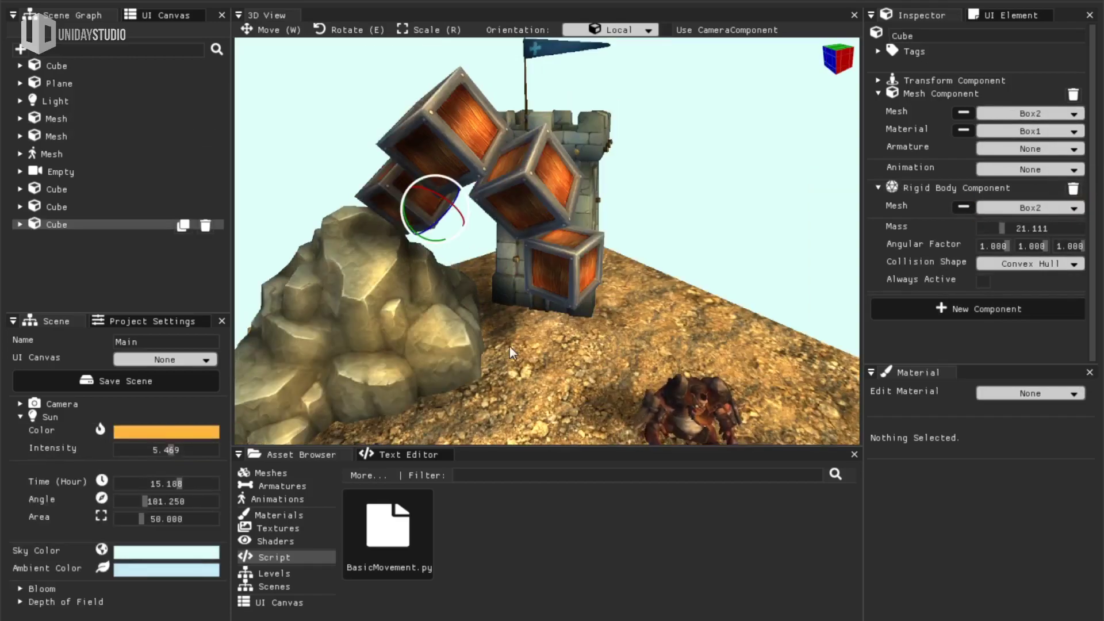
{"action": "key", "text": "p"}
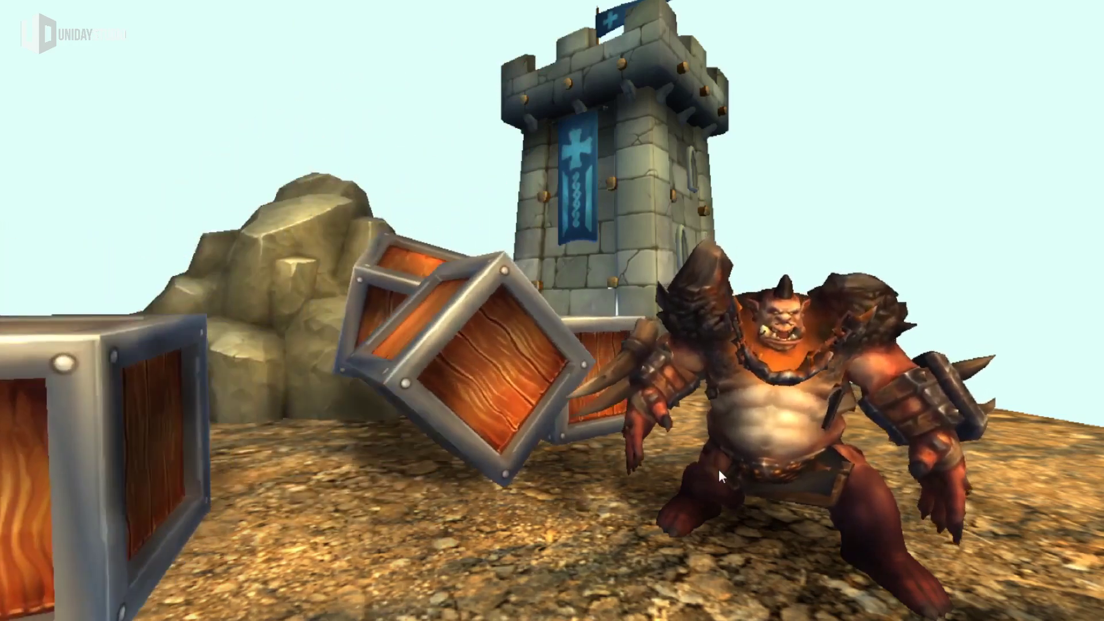
{"action": "key", "text": "Escape"}
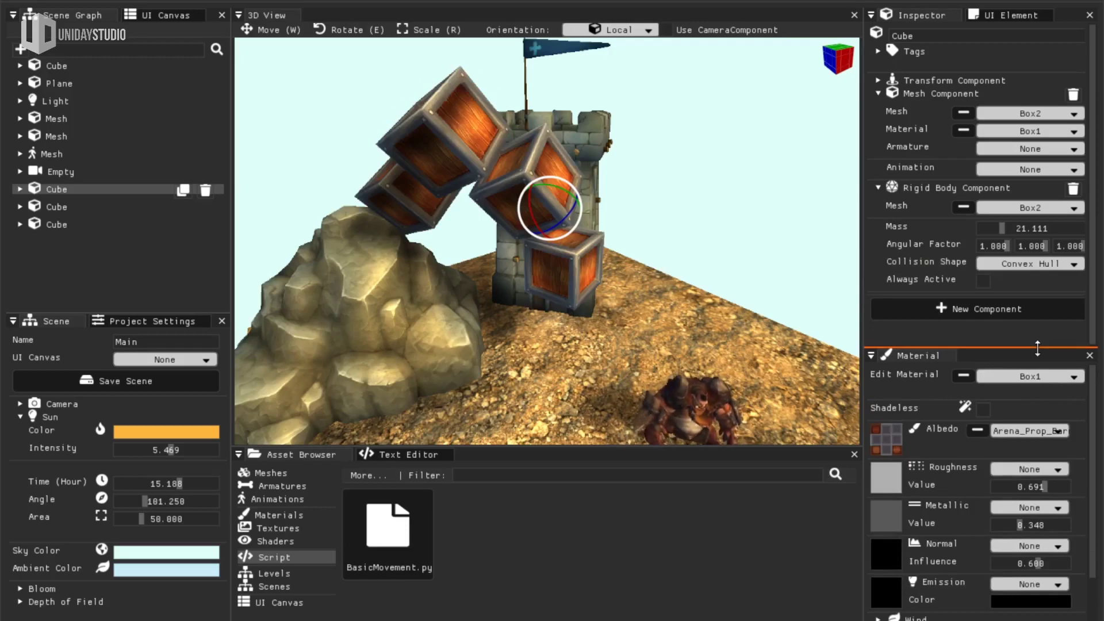
Step: Give the crates' Box1 material a glowing red emission colour of #FF4F4F
{"action": "left_click_drag", "start_coordinate": [1037, 349], "coordinate": [1037, 287]}
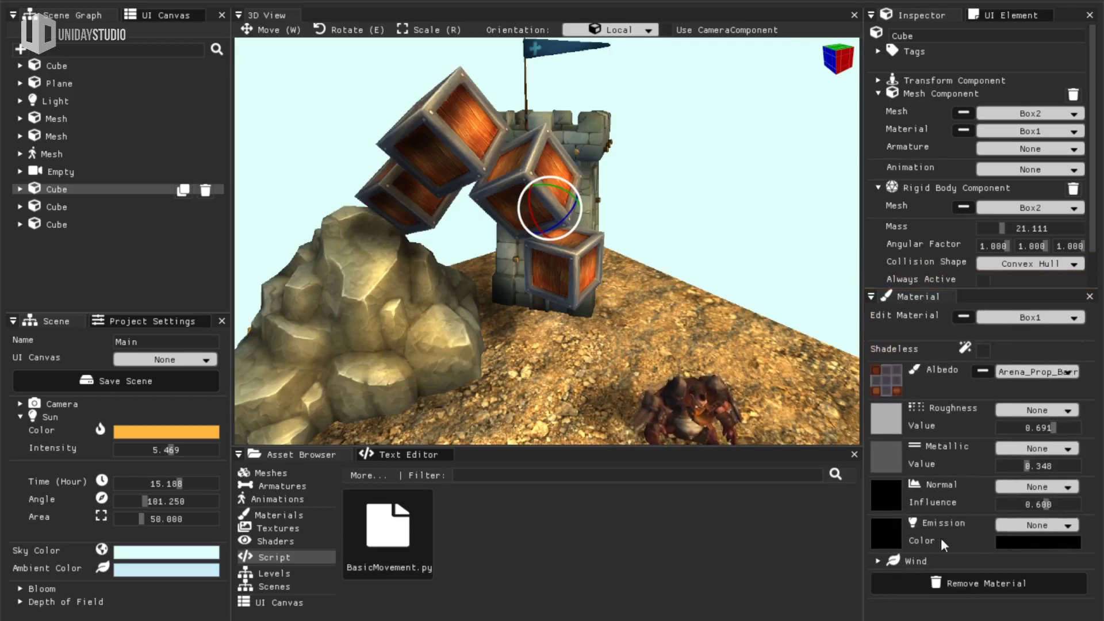
{"action": "left_click", "coordinate": [1051, 544]}
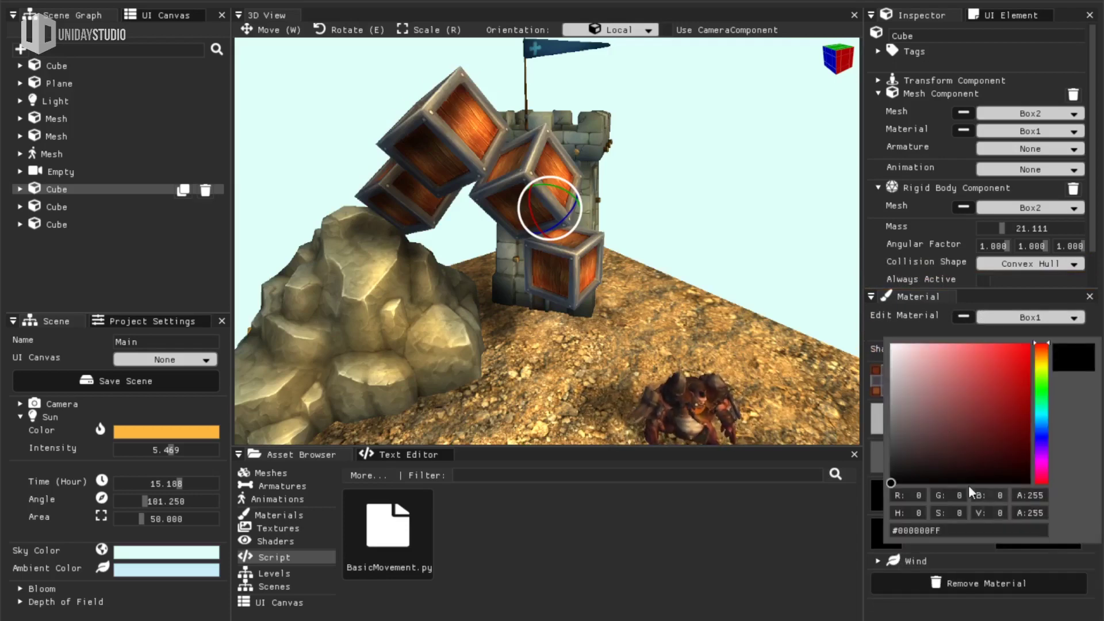
{"action": "left_click", "coordinate": [962, 406]}
{"action": "mouse_move", "coordinate": [961, 406]}
{"action": "left_mouse_down"}
{"action": "mouse_move", "coordinate": [992, 350]}
{"action": "mouse_move", "coordinate": [877, 312]}
{"action": "mouse_move", "coordinate": [986, 339]}
{"action": "left_mouse_up"}
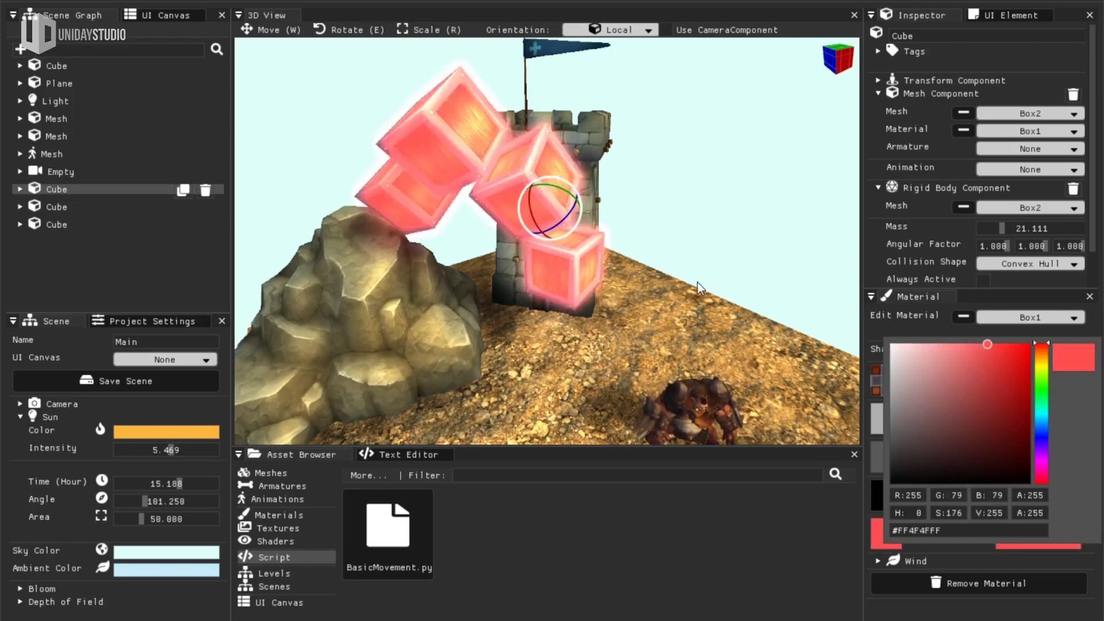
{"action": "left_click", "coordinate": [708, 312]}
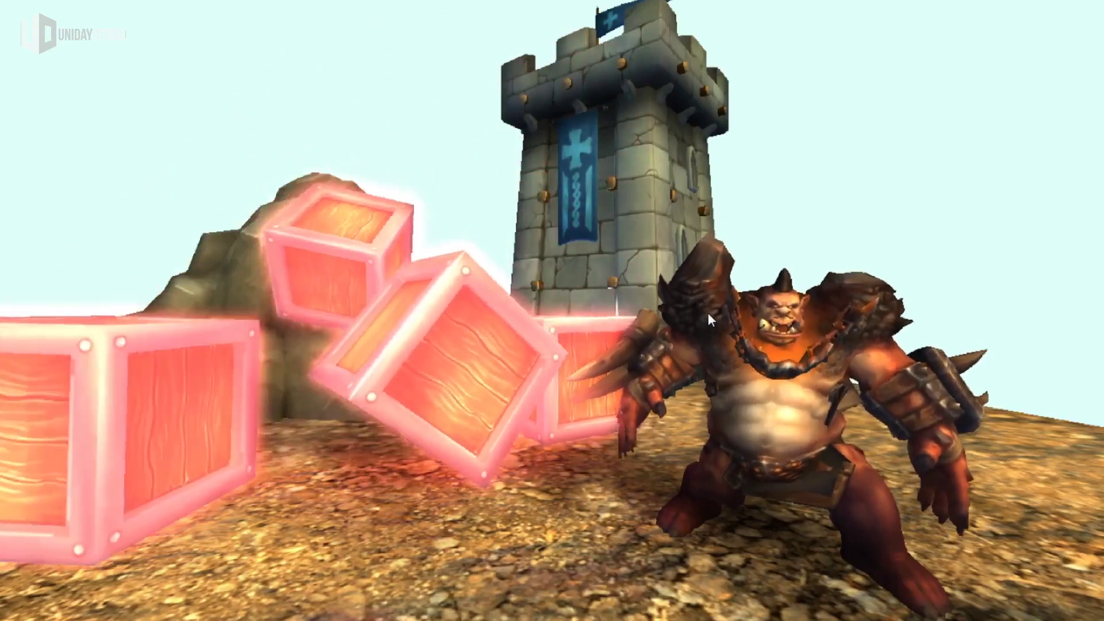
Step: Change the scene's sky colour to a more saturated light blue and adjust the ambient colour to a pale blue
{"action": "left_click", "coordinate": [164, 551]}
{"action": "left_click_drag", "start_coordinate": [185, 449], "coordinate": [169, 477]}
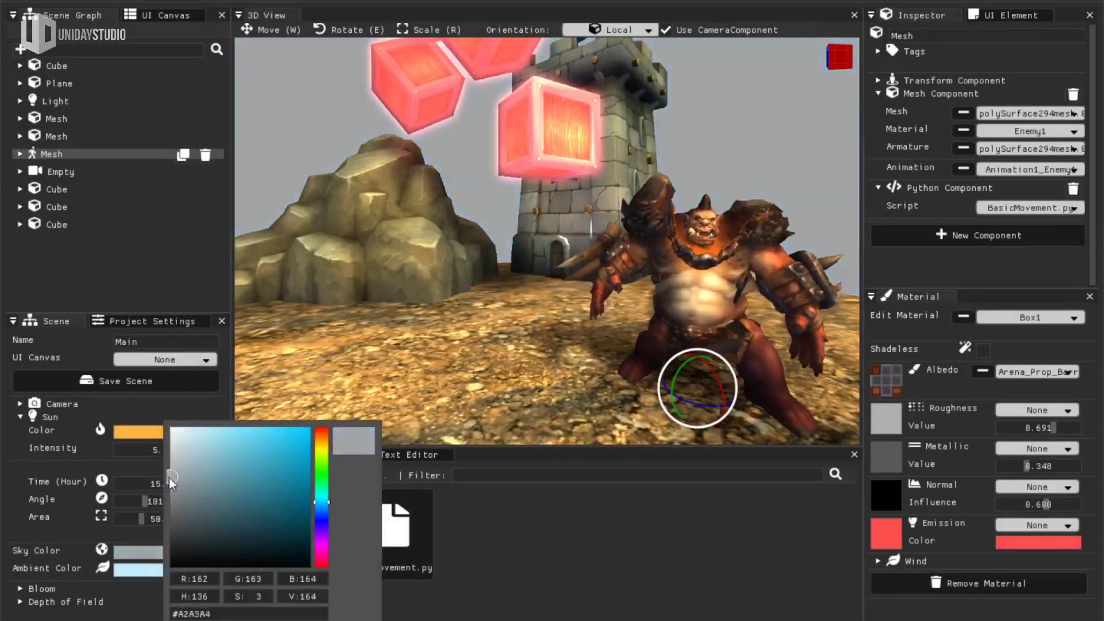
{"action": "left_click", "coordinate": [131, 569]}
{"action": "left_click", "coordinate": [131, 551]}
{"action": "left_click", "coordinate": [288, 440]}
{"action": "mouse_move", "coordinate": [155, 437]}
{"action": "left_mouse_down"}
{"action": "mouse_move", "coordinate": [257, 434]}
{"action": "mouse_move", "coordinate": [164, 435]}
{"action": "left_mouse_up"}
{"action": "left_click", "coordinate": [124, 569]}
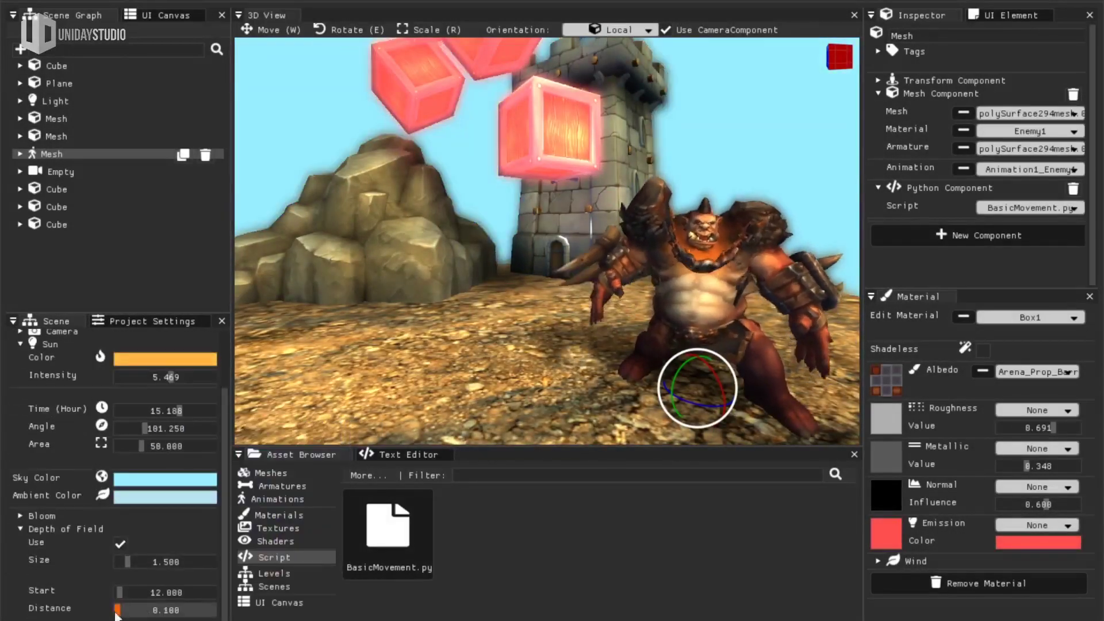
Step: Set the scene's Depth of Field start to 4.5 and distance to 5 to blur the background behind the ogre
{"action": "double_click", "coordinate": [151, 592]}
{"action": "type", "text": "5"}
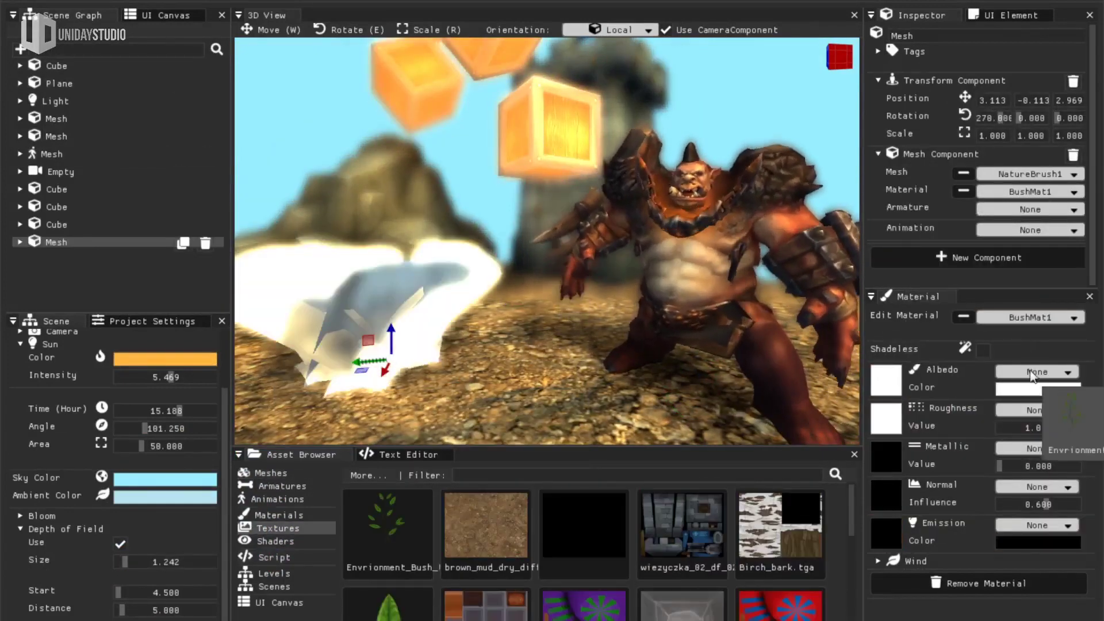
Step: Lower the roughness value of the bush's BushMat1 material to 0.358
{"action": "left_click_drag", "start_coordinate": [1054, 428], "coordinate": [1027, 429]}
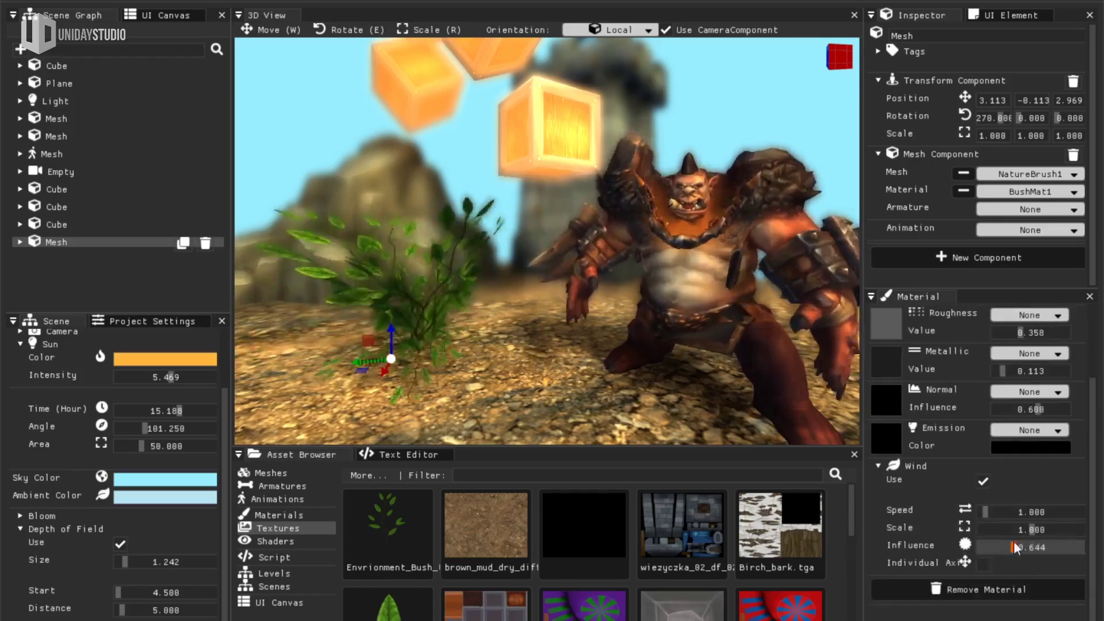